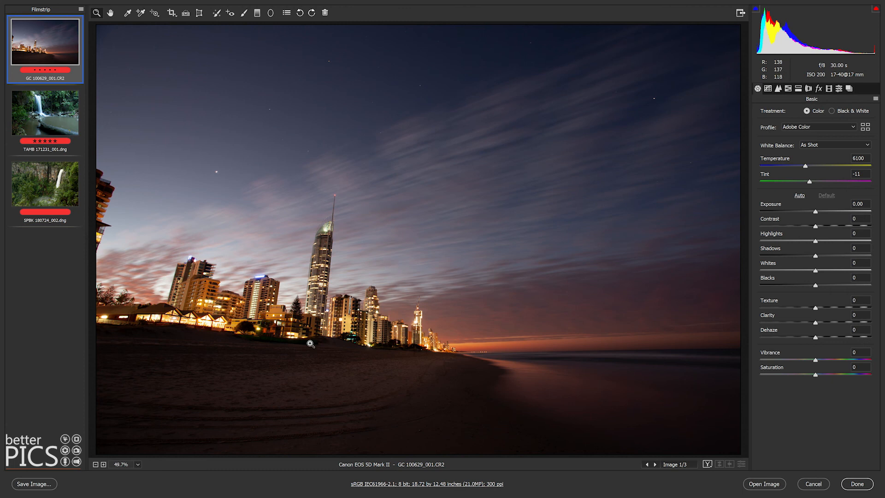
Compare the three unedited photos in the filmstrip: the city skyline, the waterfall pool and the cliff waterfall.
{"action": "left_click", "coordinate": [64, 124]}
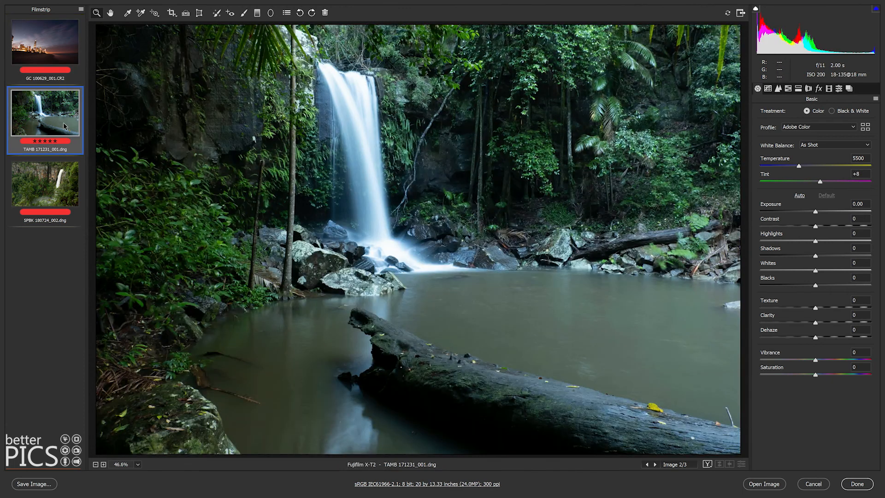
{"action": "left_click", "coordinate": [76, 184]}
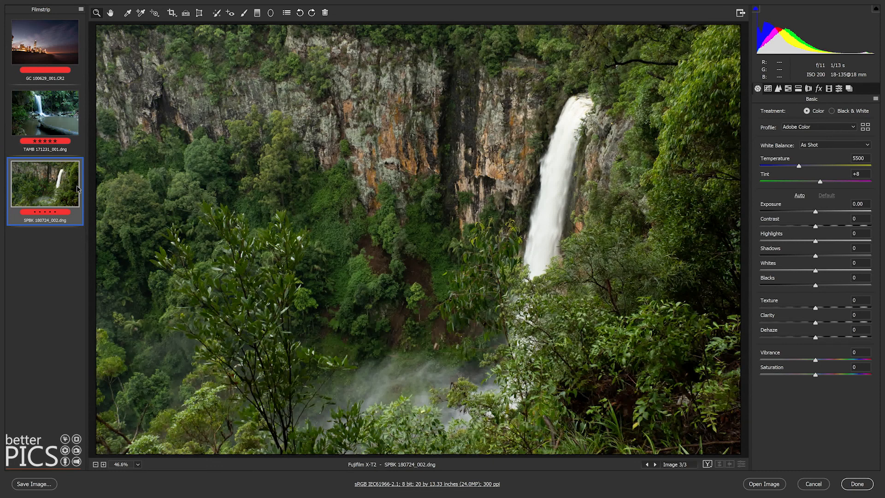
{"action": "left_click", "coordinate": [55, 126]}
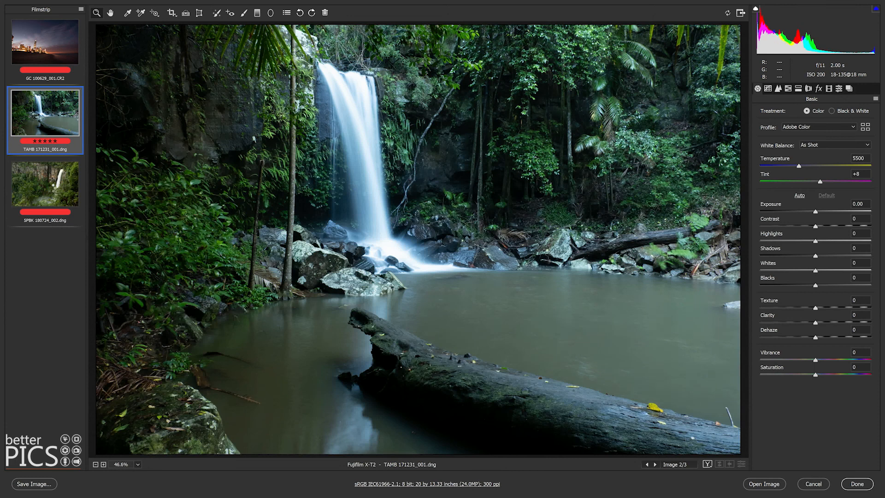
{"action": "left_click", "coordinate": [52, 189]}
{"action": "left_click", "coordinate": [42, 126]}
{"action": "left_click", "coordinate": [45, 178]}
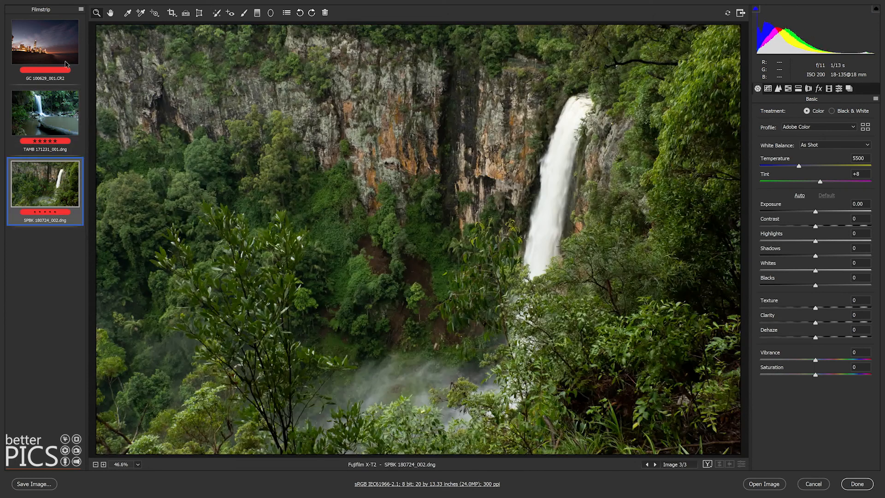
{"action": "left_click", "coordinate": [59, 48]}
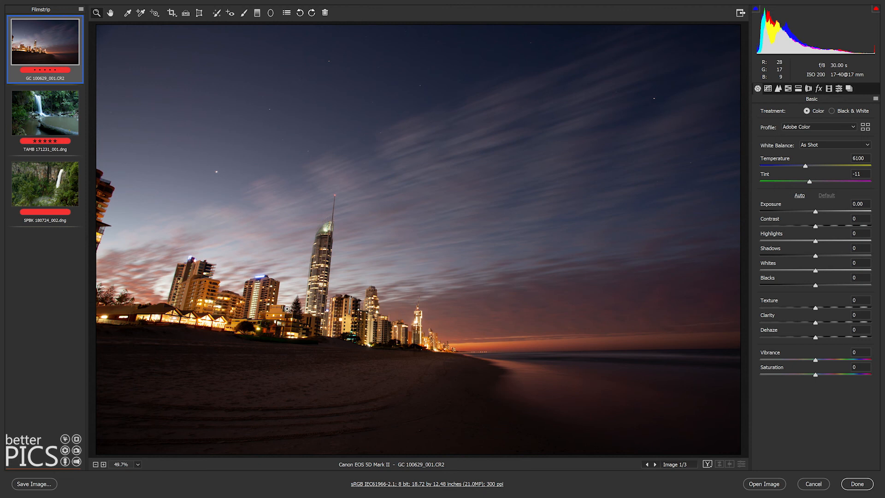
{"action": "left_click", "coordinate": [63, 142]}
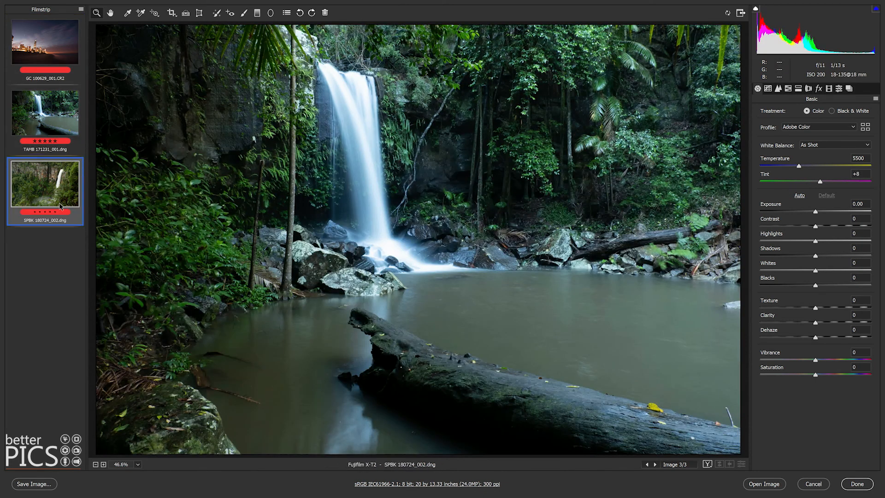
{"action": "left_click", "coordinate": [60, 205]}
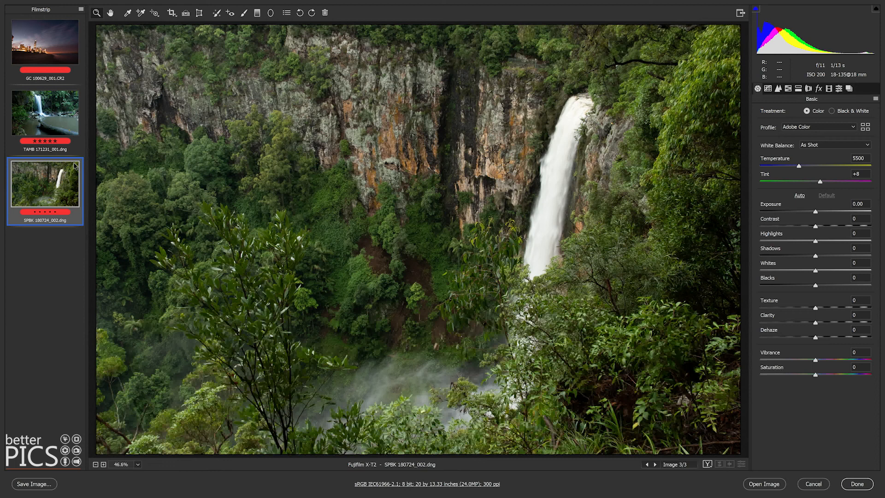
Select all three photos together and set Contrast to +25, Vibrance to +20 and Saturation to +7.
{"action": "left_click", "coordinate": [81, 49]}
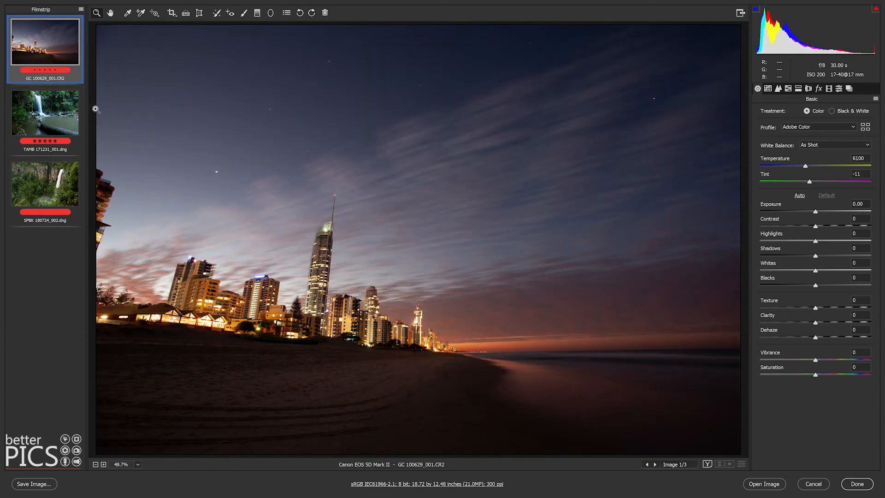
{"action": "left_click", "coordinate": [54, 194], "text": "shift"}
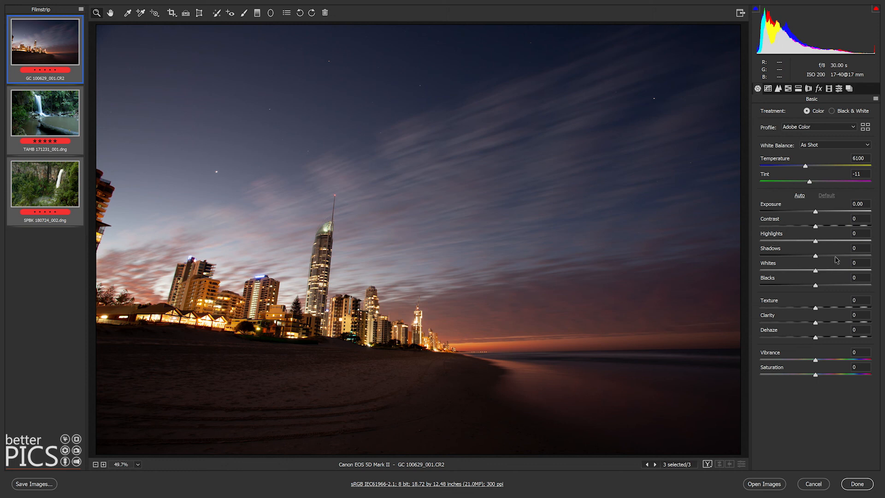
{"action": "left_click", "coordinate": [830, 226]}
{"action": "left_click_drag", "start_coordinate": [829, 227], "coordinate": [830, 230]}
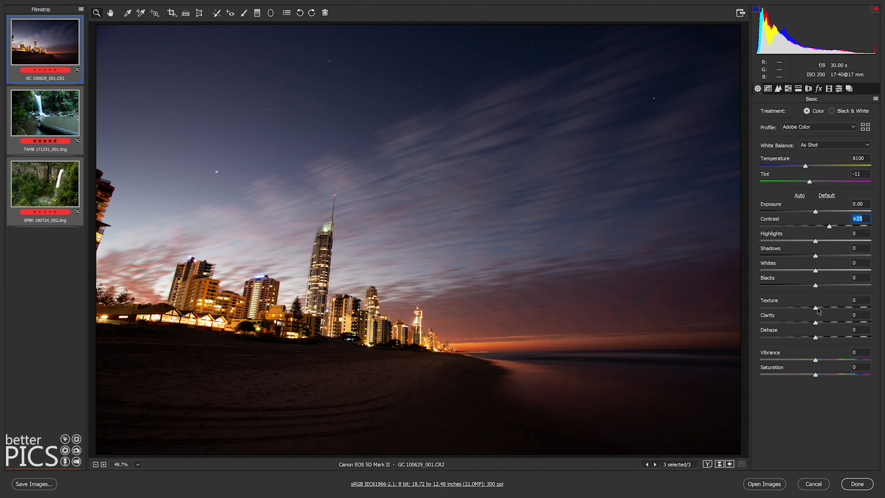
{"action": "left_click_drag", "start_coordinate": [815, 359], "coordinate": [820, 380]}
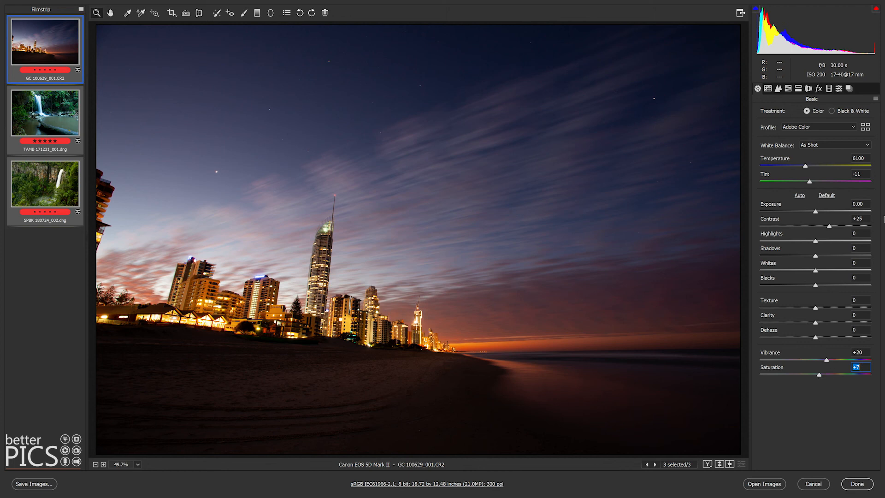
Set Exposure to +0.55 and Highlights to -43 for the three selected photos.
{"action": "left_click_drag", "start_coordinate": [816, 212], "coordinate": [821, 212]}
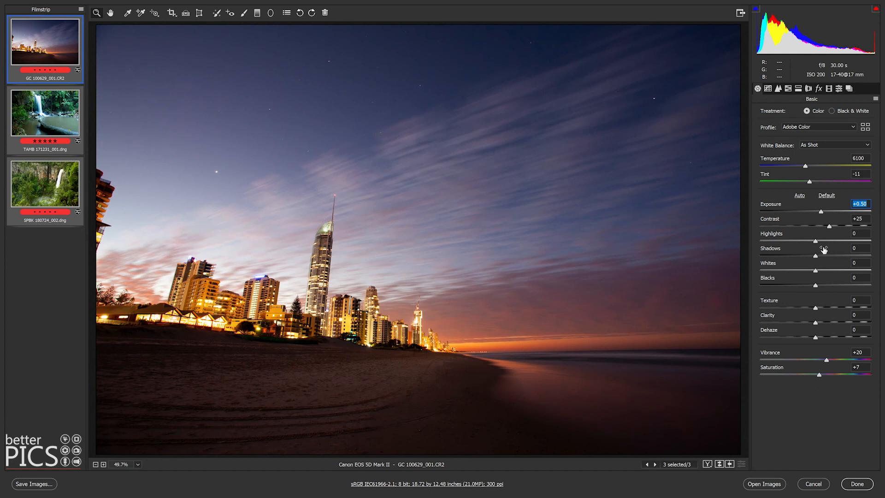
{"action": "left_click", "coordinate": [823, 212]}
{"action": "left_click_drag", "start_coordinate": [798, 243], "coordinate": [791, 242]}
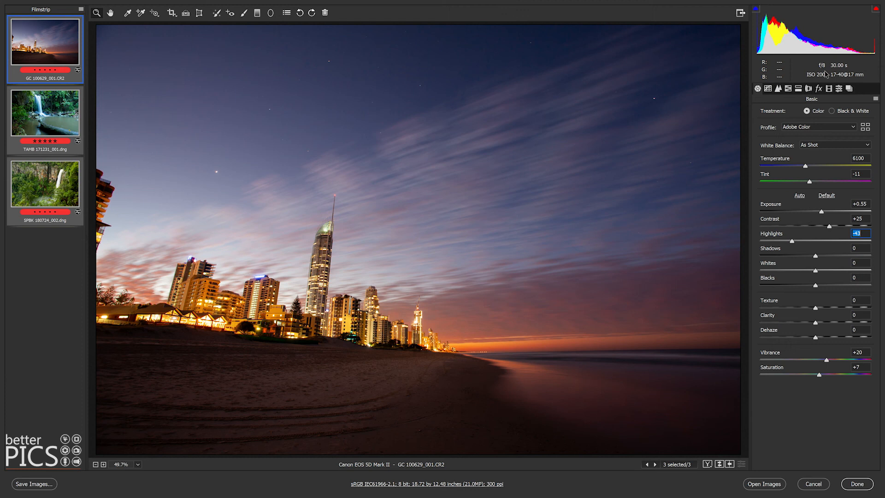
Increase the sharpening Amount and Masking for the three selected photos, using the masking preview to judge the edges.
{"action": "left_click", "coordinate": [778, 88]}
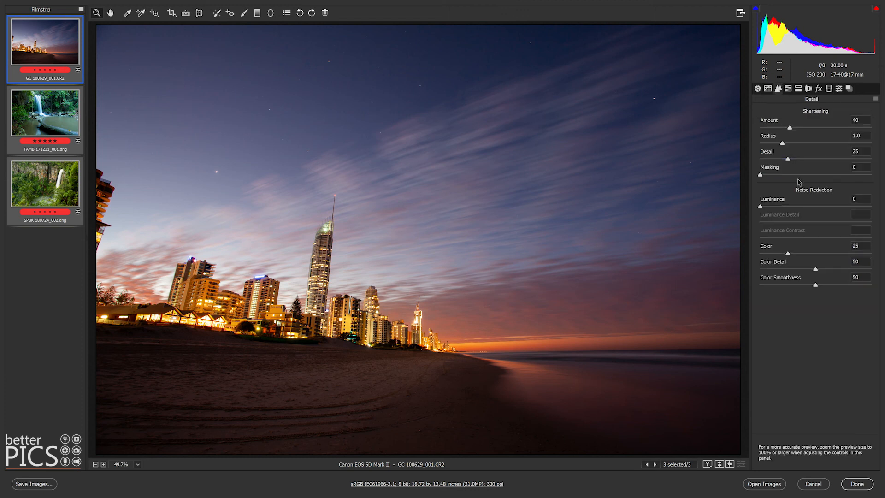
{"action": "left_click", "coordinate": [819, 128]}
{"action": "left_click", "coordinate": [837, 174]}
{"action": "key", "text": "alt"}
{"action": "left_click_drag", "start_coordinate": [837, 175], "coordinate": [838, 175]}
{"action": "key", "text": "alt"}
{"action": "left_click_drag", "start_coordinate": [839, 175], "coordinate": [842, 177]}
{"action": "key", "text": "alt"}
Enable Remove Chromatic Aberration for the three selected photos and review the shared edits on both waterfall photos.
{"action": "left_click", "coordinate": [809, 88]}
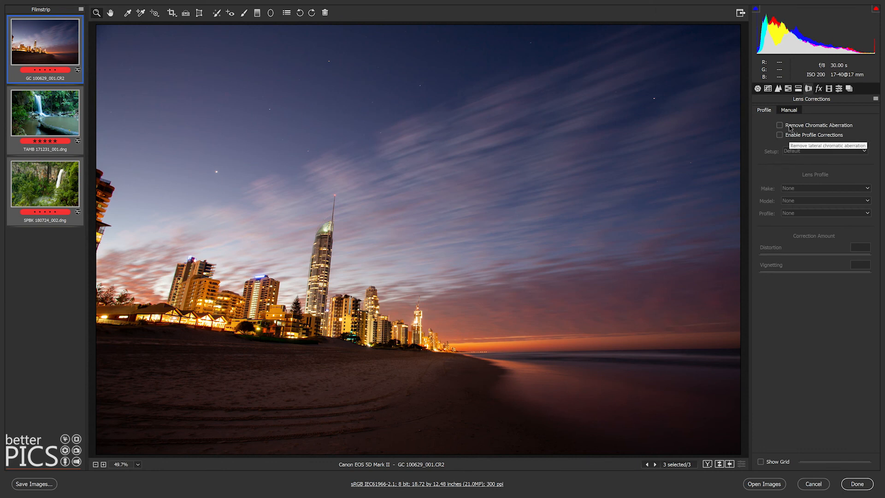
{"action": "left_click", "coordinate": [789, 126]}
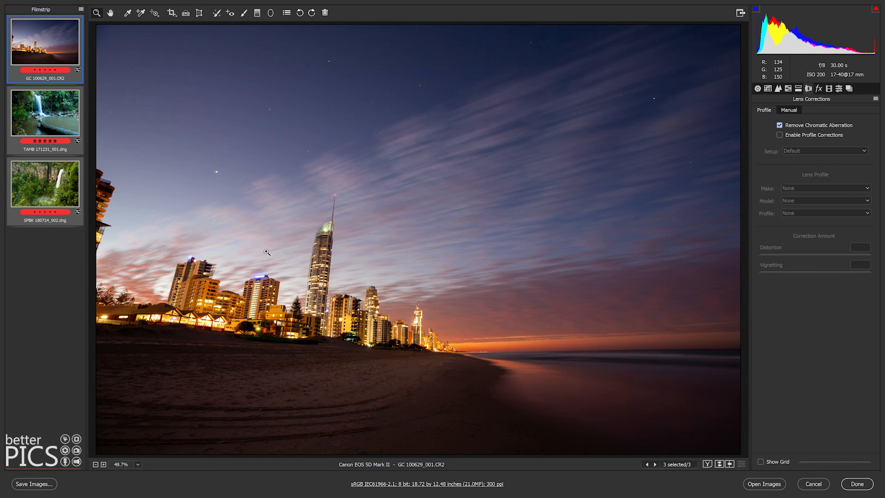
{"action": "left_click", "coordinate": [32, 99]}
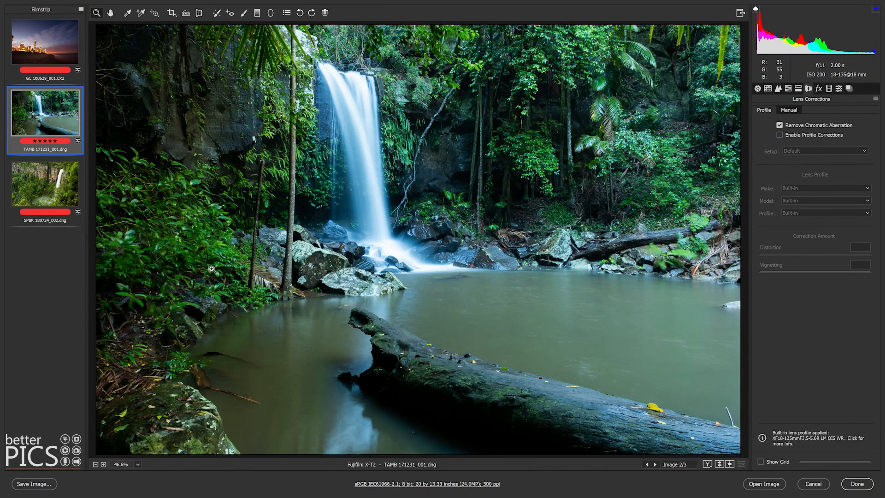
{"action": "left_click", "coordinate": [52, 192]}
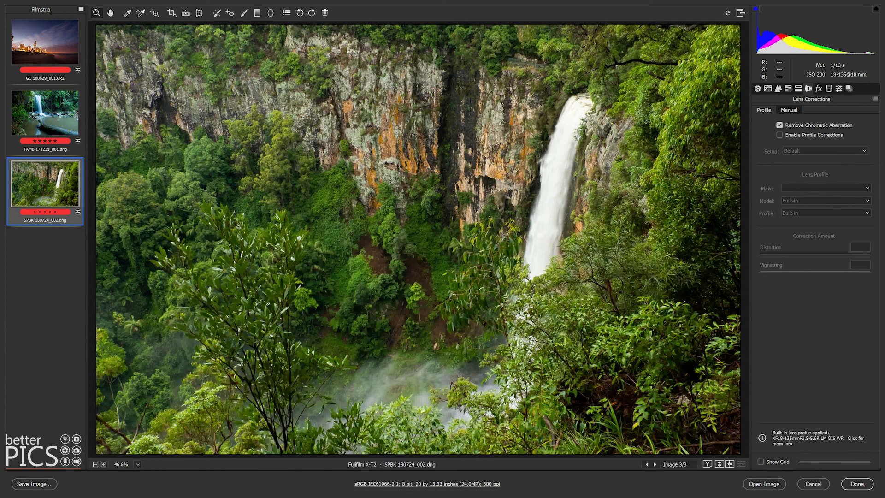
On TAMB 171231_001.dng alone, set Exposure to +0.35 and Highlights to -71.
{"action": "left_click", "coordinate": [58, 113]}
{"action": "left_click", "coordinate": [757, 88]}
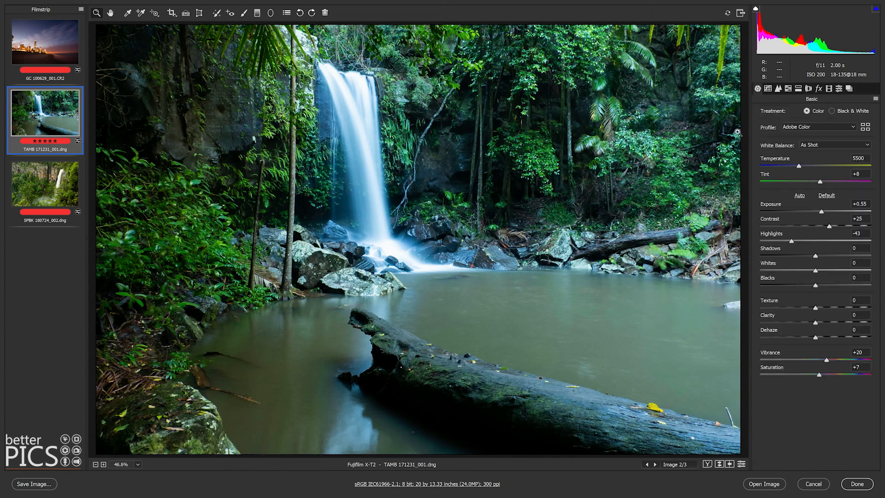
{"action": "left_click_drag", "start_coordinate": [821, 211], "coordinate": [819, 211]}
{"action": "left_click_drag", "start_coordinate": [788, 240], "coordinate": [776, 241]}
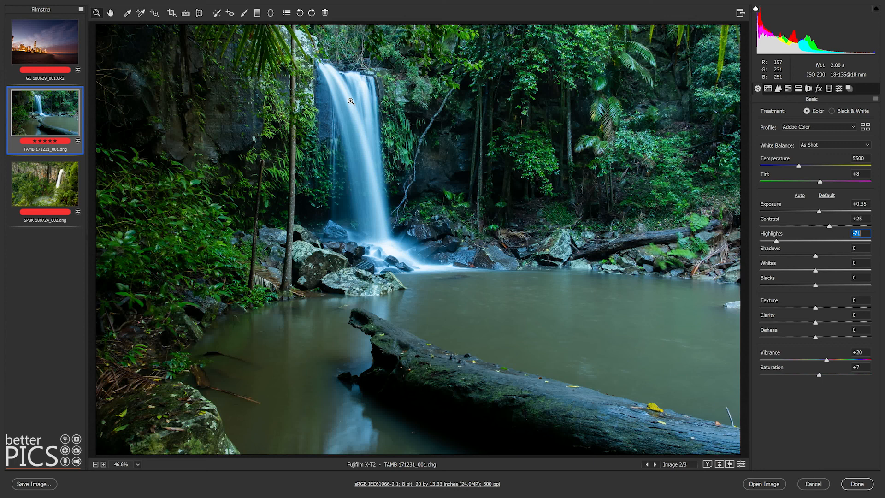
Set Highlights to -52 on SPBK 180724_002.dng and check the waterfall's detail at 100%.
{"action": "left_click", "coordinate": [67, 183]}
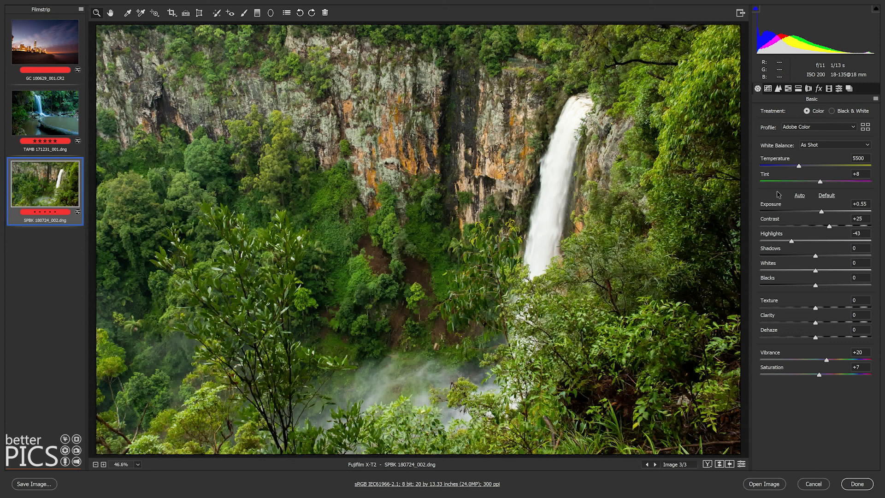
{"action": "left_click_drag", "start_coordinate": [790, 241], "coordinate": [787, 240]}
{"action": "left_click", "coordinate": [564, 175]}
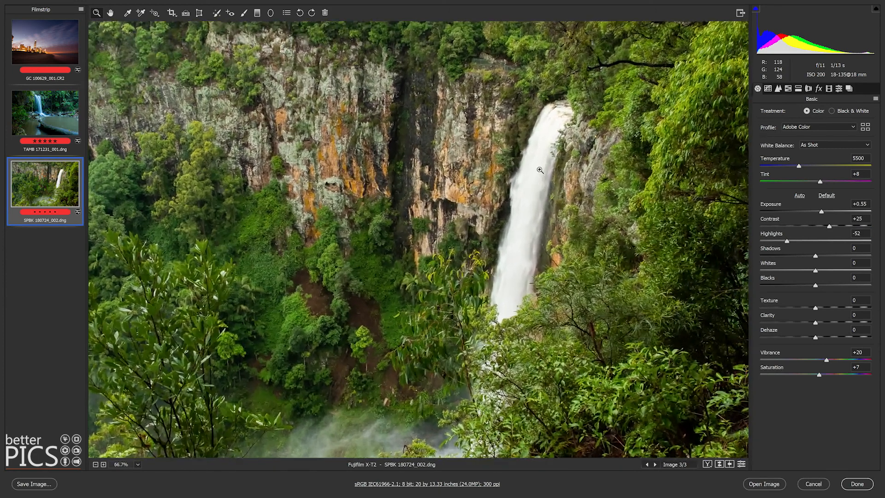
{"action": "left_click", "coordinate": [539, 170]}
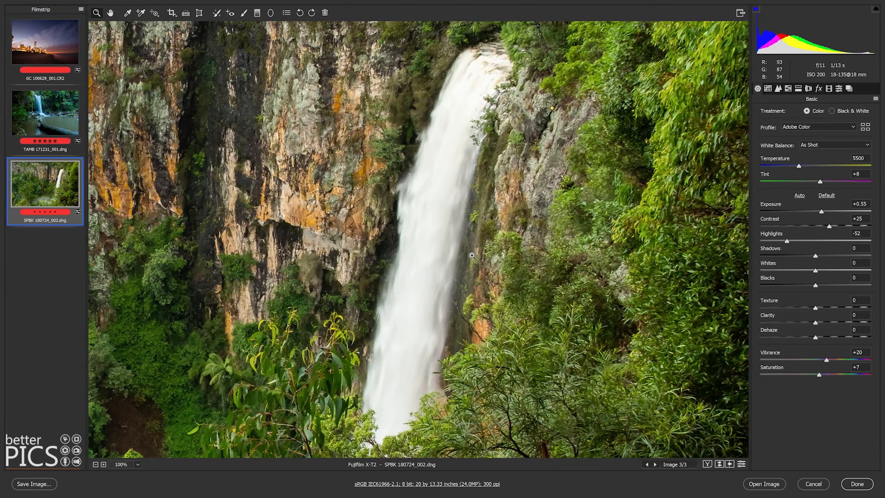
{"action": "left_click_drag", "start_coordinate": [491, 236], "coordinate": [537, 190]}
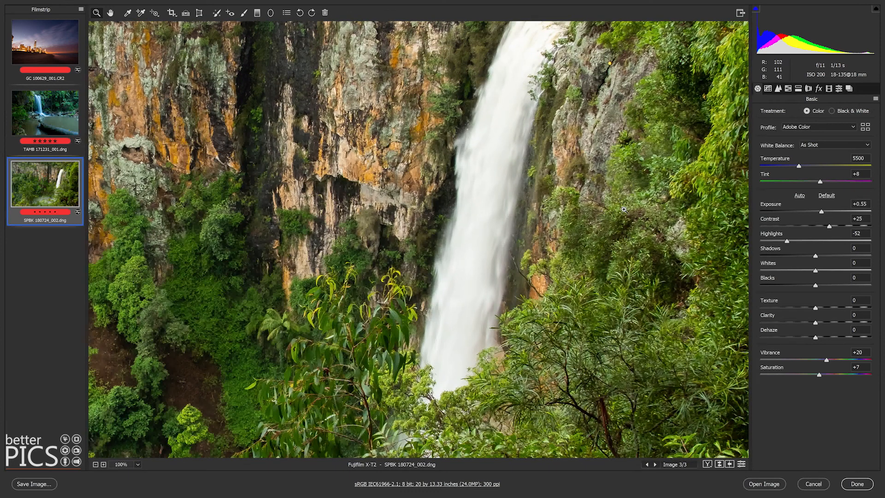
{"action": "key", "text": "ctrl+0"}
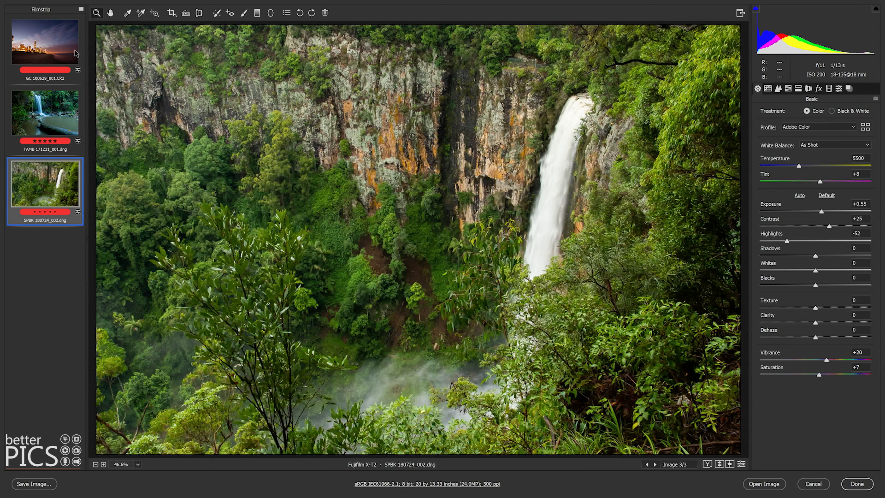
On the city skyline photo alone, set Exposure to +0.85 and Highlights to -77.
{"action": "left_click", "coordinate": [76, 51]}
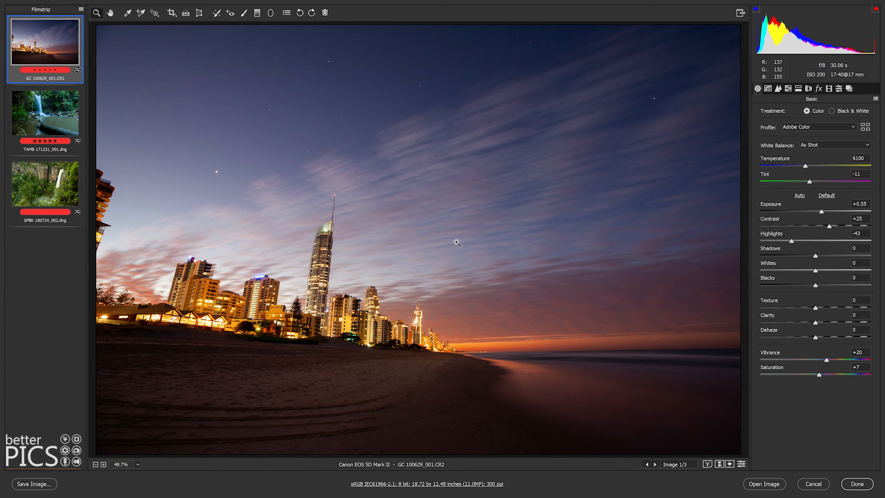
{"action": "left_click", "coordinate": [826, 212]}
{"action": "left_click_drag", "start_coordinate": [826, 211], "coordinate": [826, 213]}
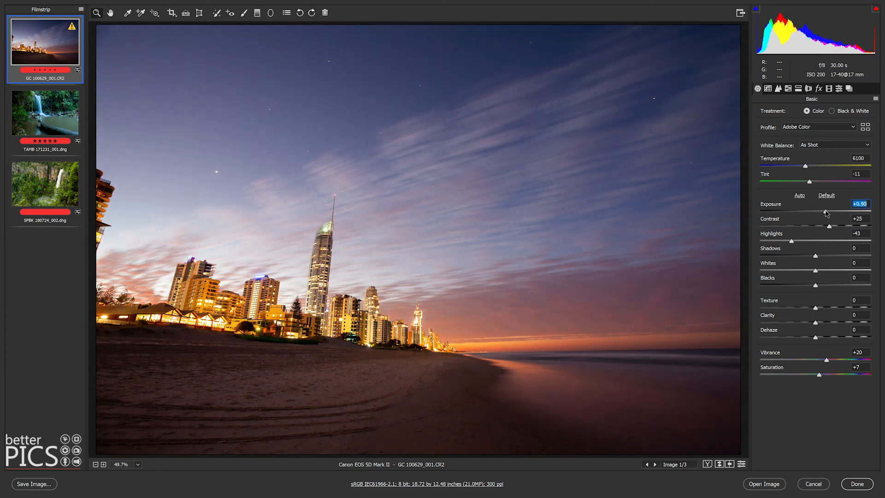
{"action": "left_click", "coordinate": [783, 241]}
{"action": "left_click_drag", "start_coordinate": [782, 240], "coordinate": [776, 242]}
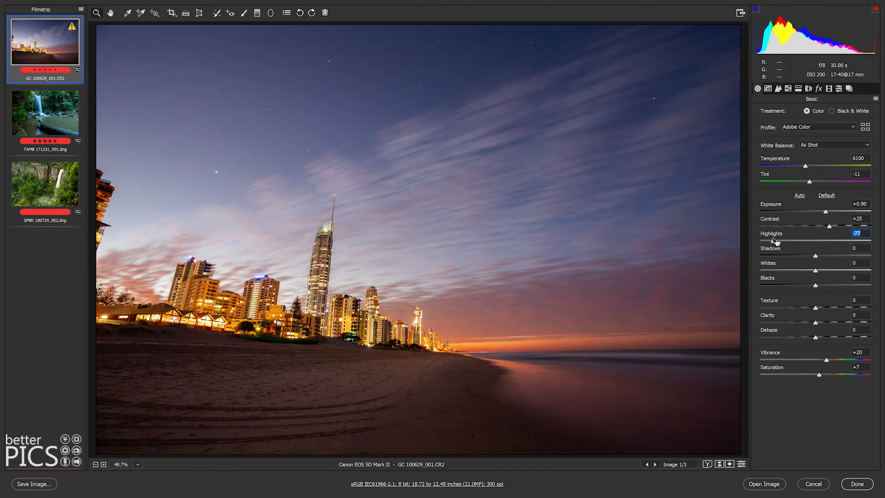
{"action": "left_click_drag", "start_coordinate": [826, 213], "coordinate": [825, 213]}
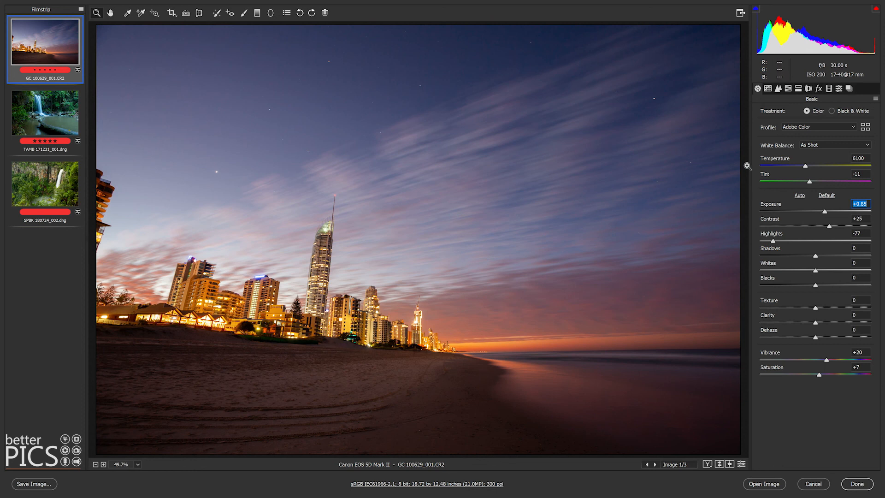
Set the skyline photo's white balance to Temperature 4400 and Tint -3.
{"action": "left_click_drag", "start_coordinate": [800, 167], "coordinate": [788, 170]}
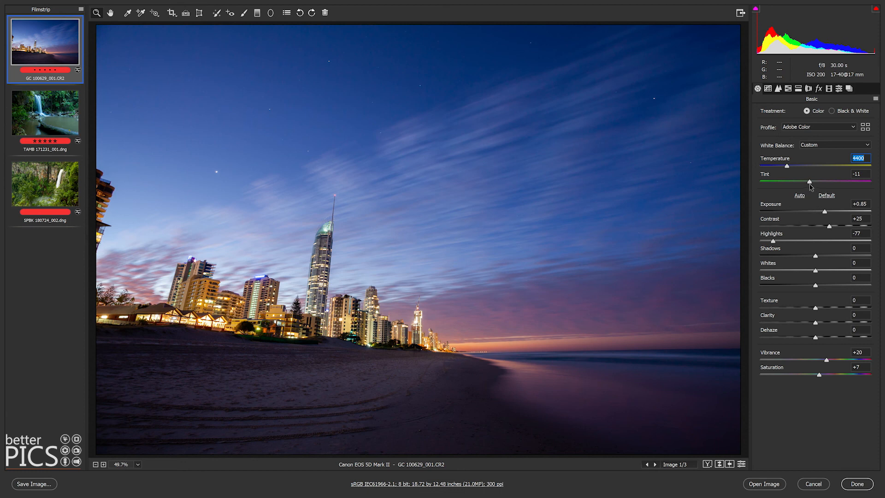
{"action": "left_click_drag", "start_coordinate": [810, 185], "coordinate": [814, 186]}
{"action": "key", "text": "Tab"}
Check the skyline's buildings and sky up close, and set the white balance Temperature to 4550.
{"action": "left_click", "coordinate": [318, 308]}
{"action": "left_click_drag", "start_coordinate": [317, 309], "coordinate": [355, 304]}
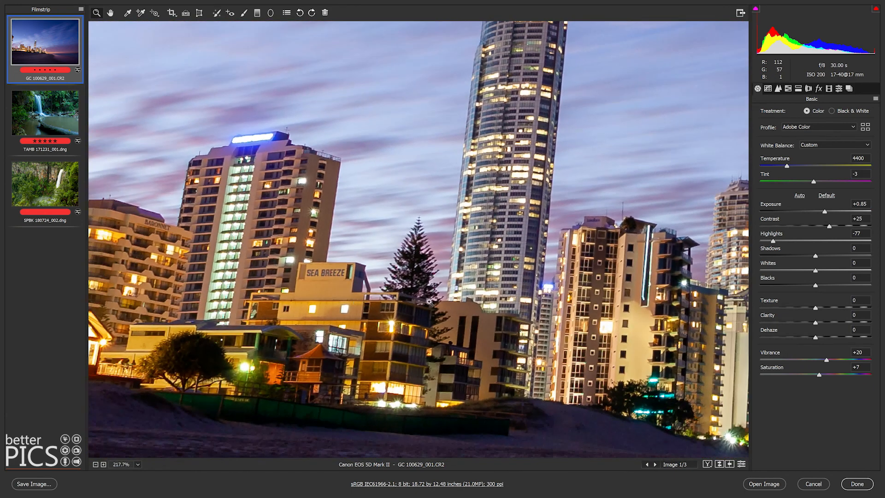
{"action": "left_click_drag", "start_coordinate": [598, 264], "coordinate": [338, 251]}
{"action": "left_click_drag", "start_coordinate": [526, 364], "coordinate": [496, 355]}
{"action": "left_click_drag", "start_coordinate": [461, 203], "coordinate": [517, 345]}
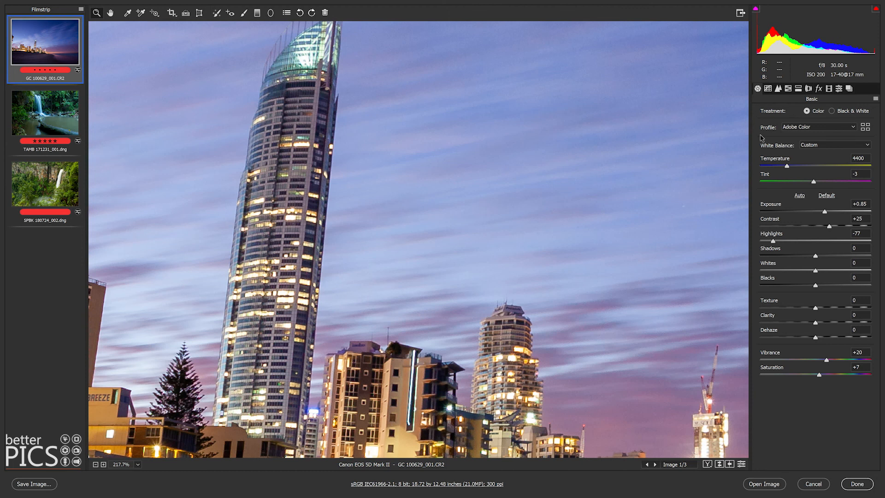
{"action": "key", "text": "ctrl+0"}
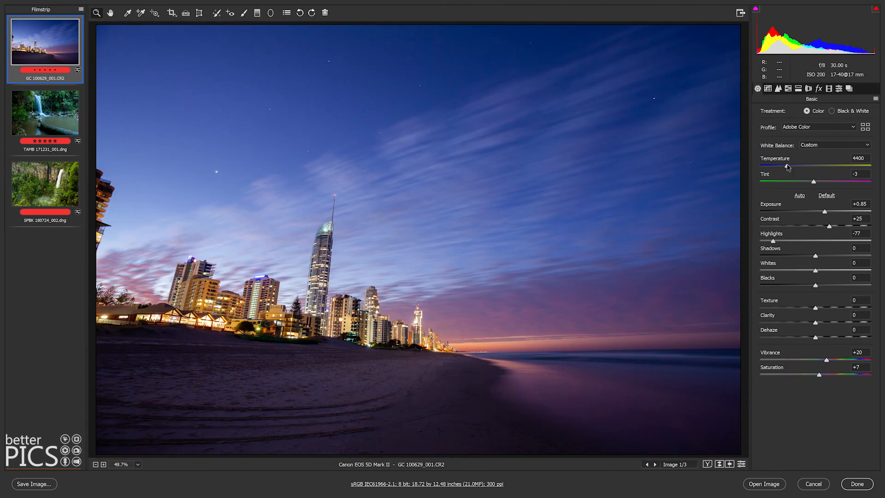
{"action": "left_click_drag", "start_coordinate": [786, 166], "coordinate": [788, 167]}
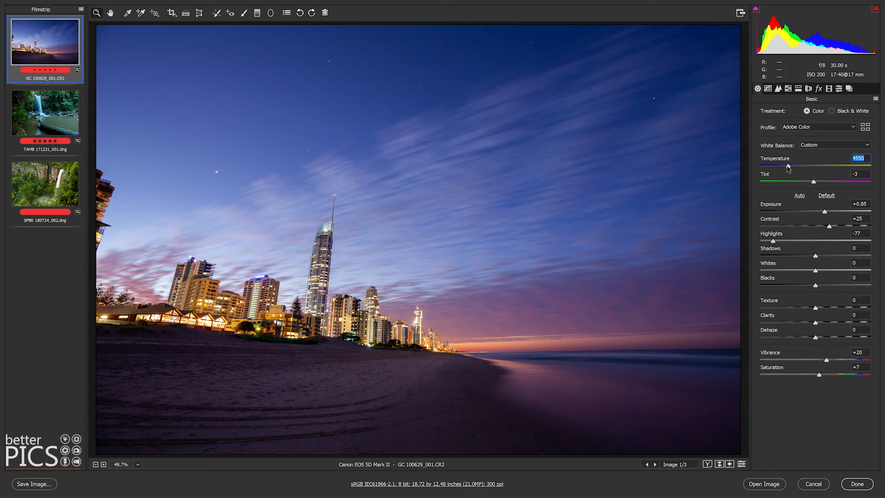
On TAMB 171231_001.dng alone, set the white balance to Temperature 7100 and Tint +19.
{"action": "left_click", "coordinate": [59, 110]}
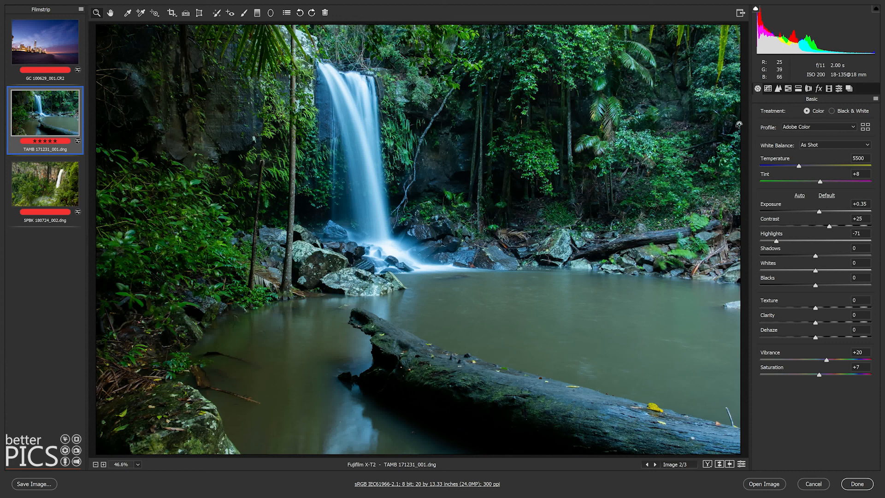
{"action": "left_click", "coordinate": [806, 167]}
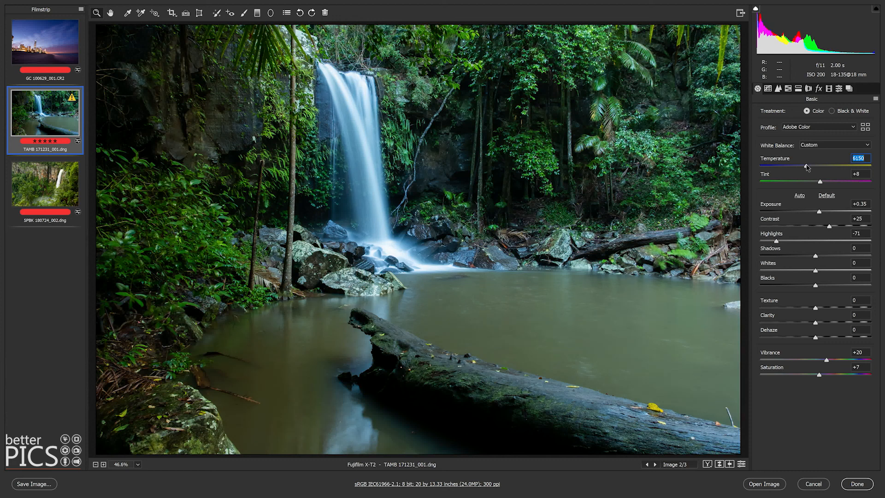
{"action": "left_click_drag", "start_coordinate": [807, 165], "coordinate": [827, 185]}
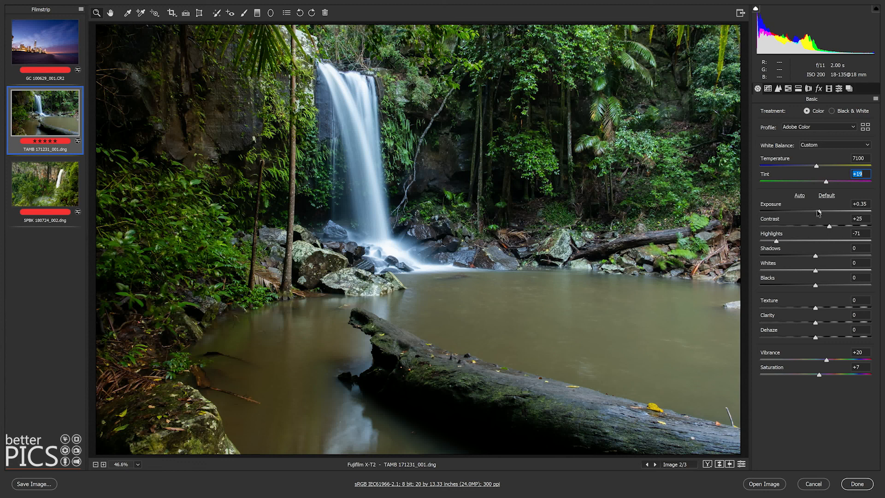
Darken TAMB 171231_001.dng by lowering its Exposure to slightly below zero.
{"action": "left_click_drag", "start_coordinate": [818, 212], "coordinate": [813, 212]}
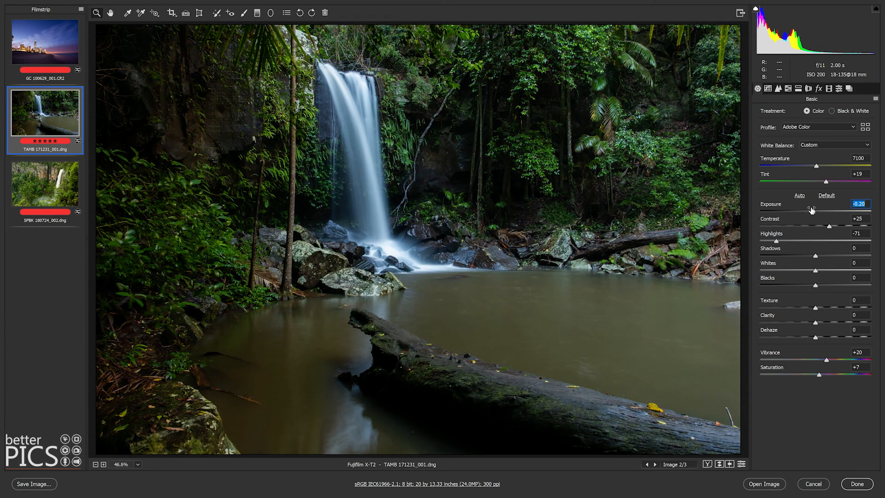
{"action": "left_click_drag", "start_coordinate": [812, 210], "coordinate": [814, 210]}
{"action": "left_click_drag", "start_coordinate": [815, 214], "coordinate": [814, 214]}
On SPBK 180724_002.dng alone, set Exposure to -0.55.
{"action": "left_click", "coordinate": [70, 199]}
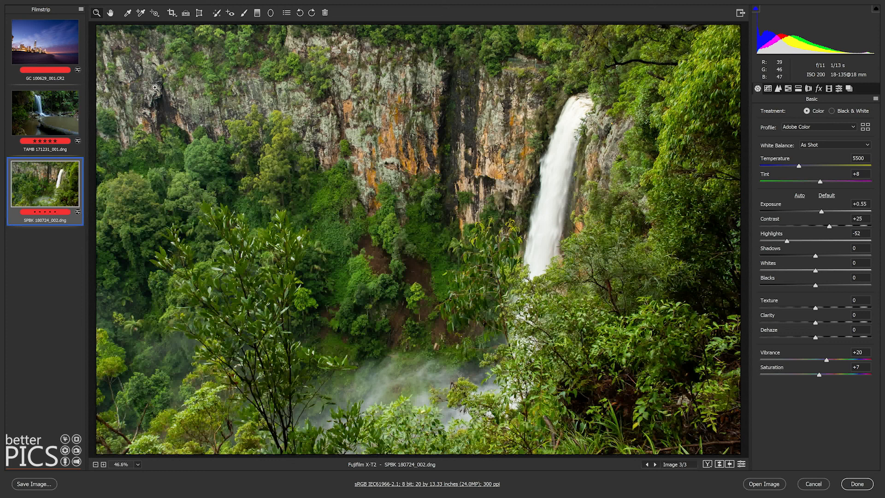
{"action": "left_click", "coordinate": [814, 212]}
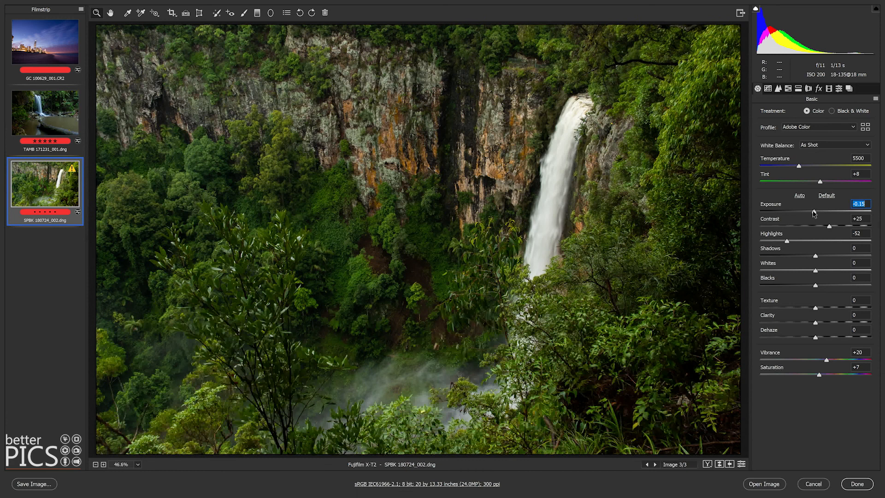
{"action": "left_click_drag", "start_coordinate": [813, 212], "coordinate": [811, 211]}
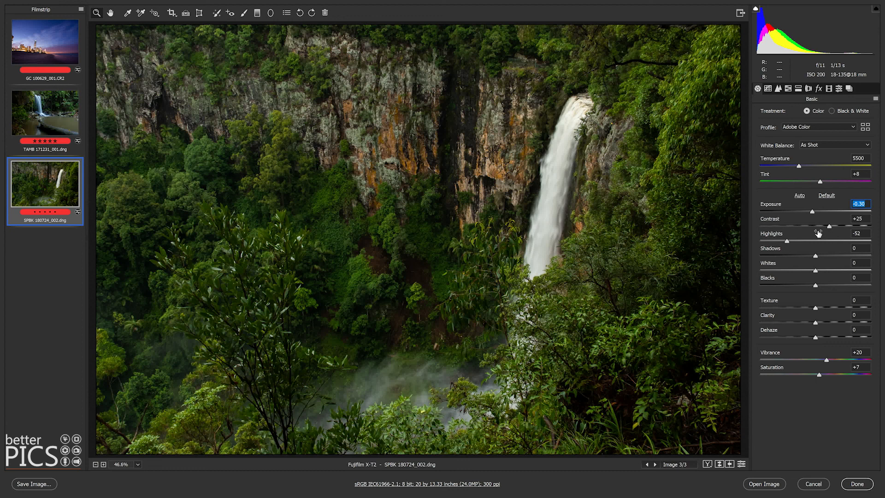
{"action": "left_click_drag", "start_coordinate": [811, 212], "coordinate": [809, 212]}
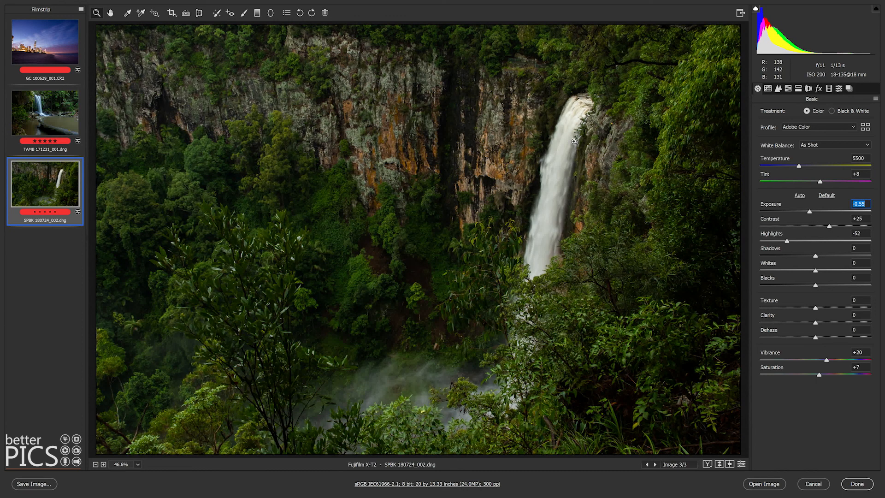
Examine the waterfall's water and top edge up close at 200%, and return to the full image.
{"action": "left_click", "coordinate": [569, 127]}
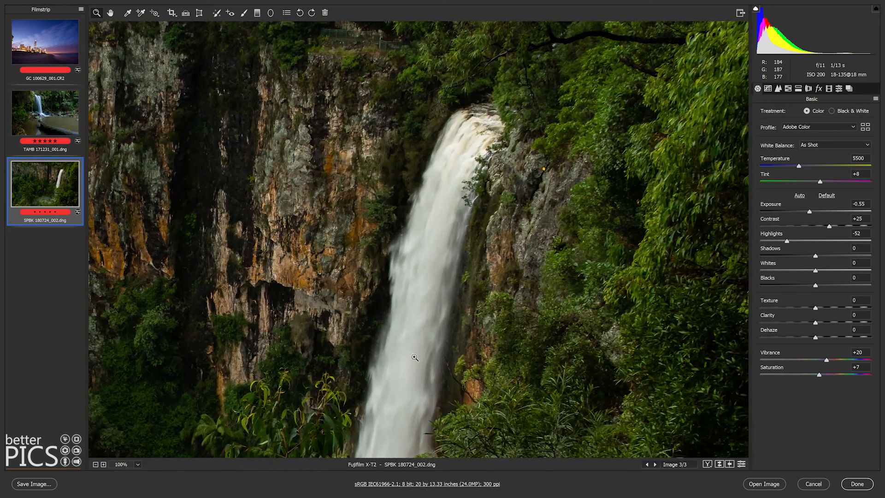
{"action": "left_click", "coordinate": [414, 357]}
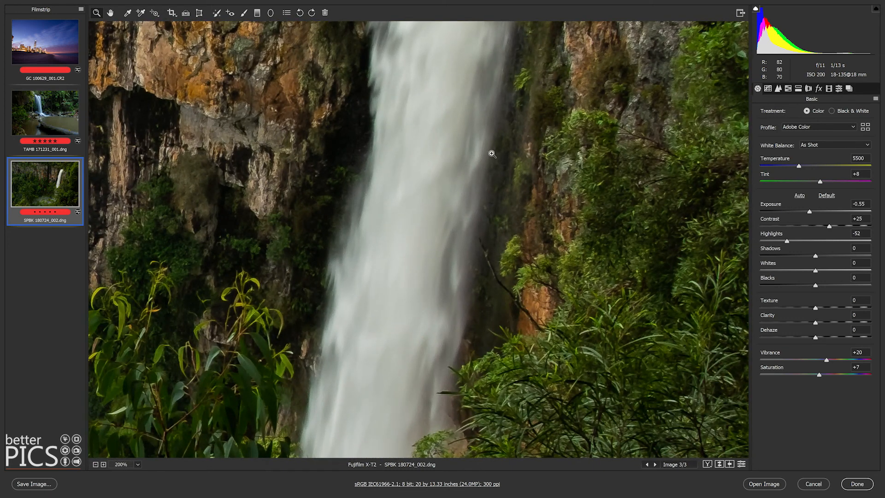
{"action": "left_click_drag", "start_coordinate": [523, 93], "coordinate": [520, 254]}
{"action": "left_click_drag", "start_coordinate": [555, 134], "coordinate": [541, 239]}
{"action": "left_click_drag", "start_coordinate": [561, 173], "coordinate": [544, 244]}
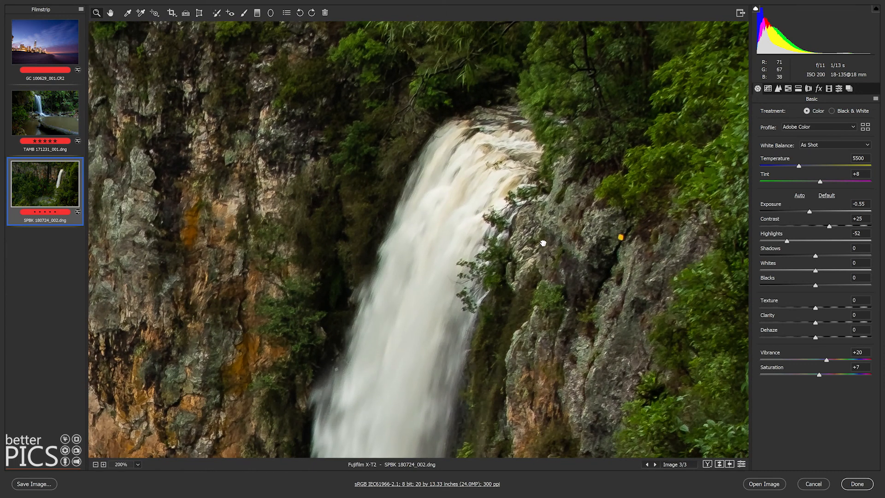
{"action": "key", "text": "ctrl+0"}
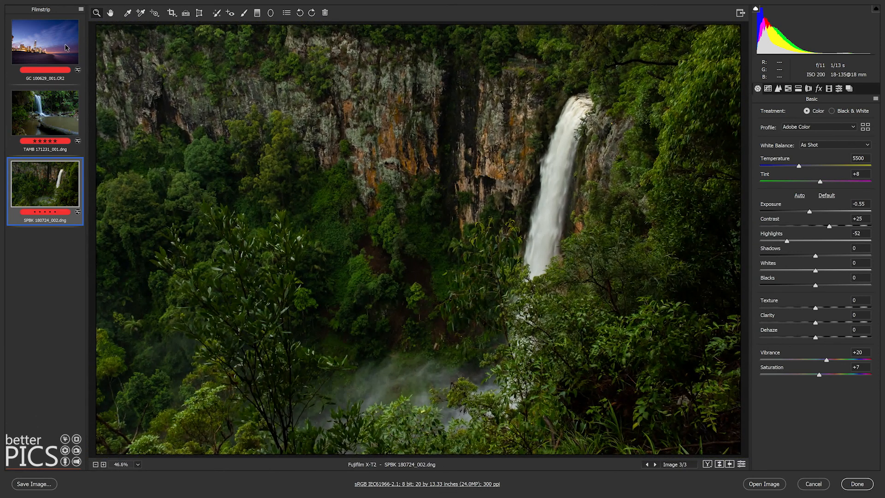
On the city skyline photo, set up a new Adjustment Brush with Temperature 0 and Exposure +0.25.
{"action": "left_click", "coordinate": [66, 47]}
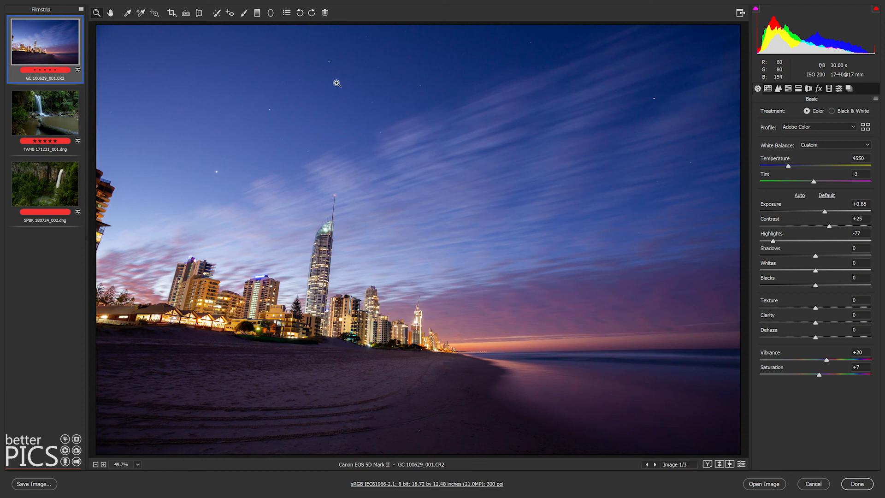
{"action": "left_click", "coordinate": [244, 13]}
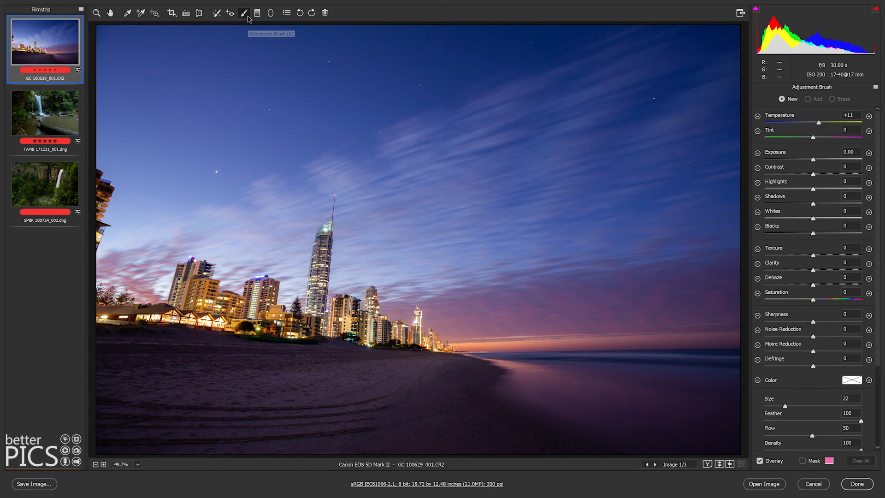
{"action": "left_click", "coordinate": [856, 115]}
{"action": "type", "text": "0"}
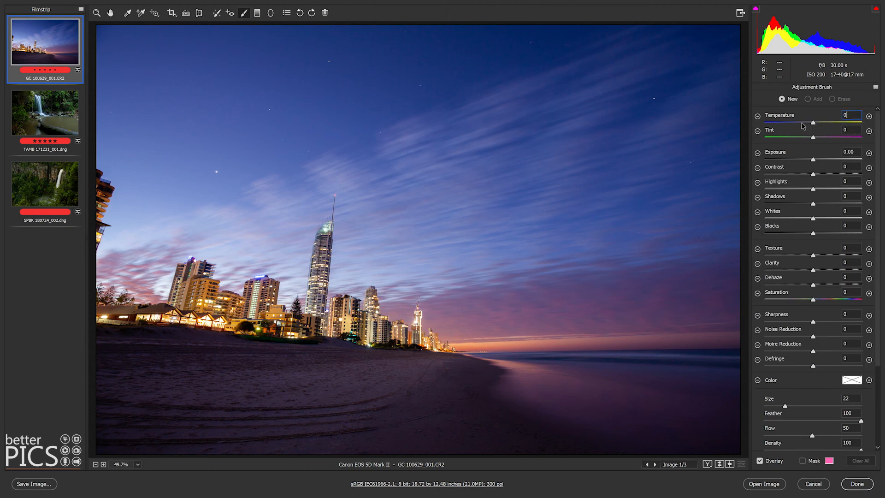
{"action": "left_click_drag", "start_coordinate": [814, 159], "coordinate": [815, 160]}
Paint the brightening brush adjustment across the dark beach sand in the skyline photo's foreground.
{"action": "left_click_drag", "start_coordinate": [154, 396], "coordinate": [239, 402]}
{"action": "left_click_drag", "start_coordinate": [298, 404], "coordinate": [398, 412]}
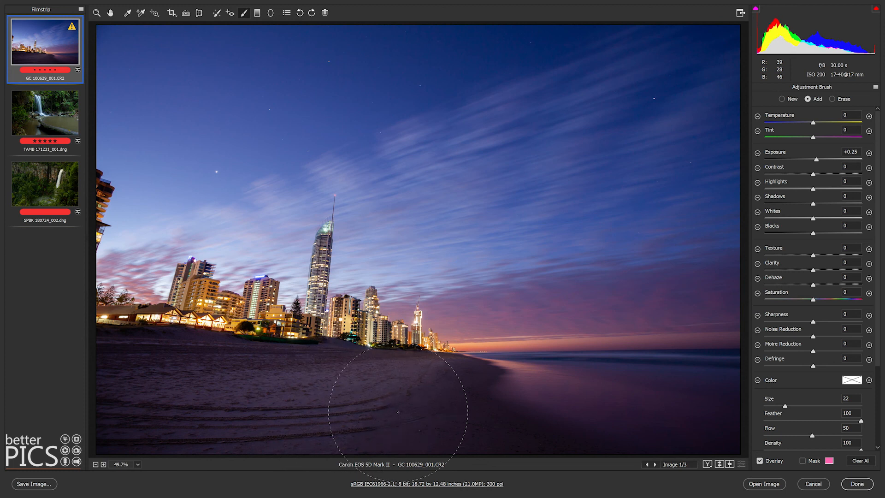
{"action": "left_click_drag", "start_coordinate": [584, 419], "coordinate": [622, 405]}
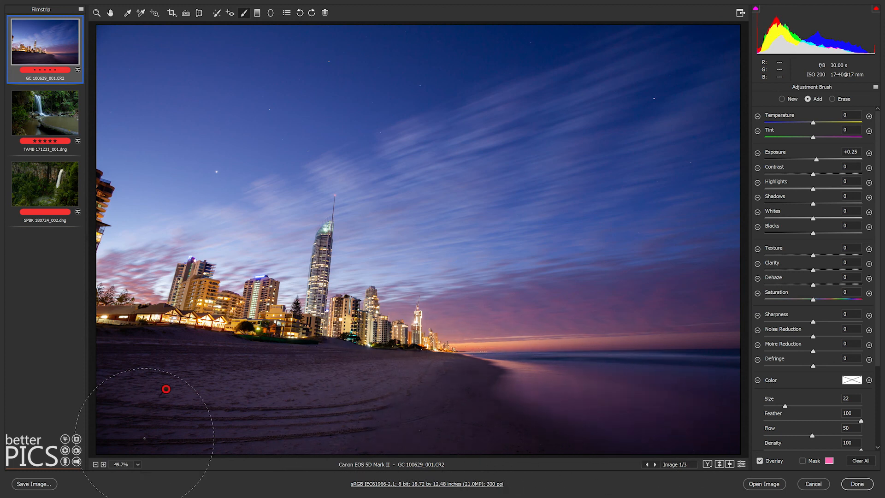
{"action": "left_click", "coordinate": [117, 387]}
{"action": "left_click", "coordinate": [164, 393]}
{"action": "key", "text": "n"}
{"action": "left_click", "coordinate": [165, 390]}
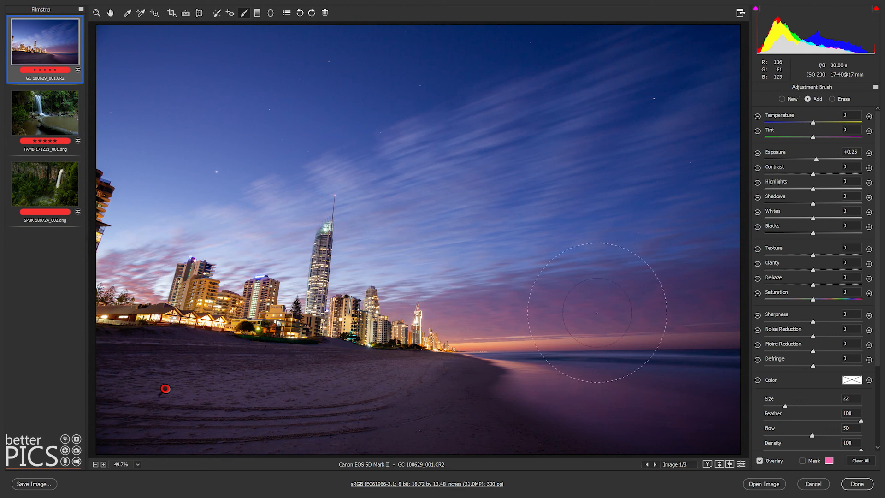
{"action": "left_click_drag", "start_coordinate": [856, 152], "coordinate": [841, 153]}
{"action": "type", "text": "0"}
{"action": "key", "text": "ctrl+z"}
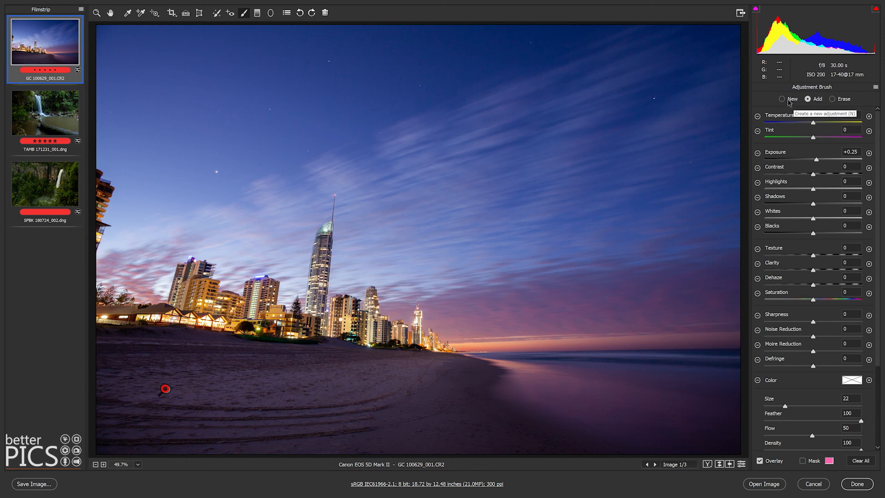
Create a new brush adjustment with Exposure 0 and Highlights -41, and paint it over the sky beside the tallest tower.
{"action": "left_click", "coordinate": [788, 99]}
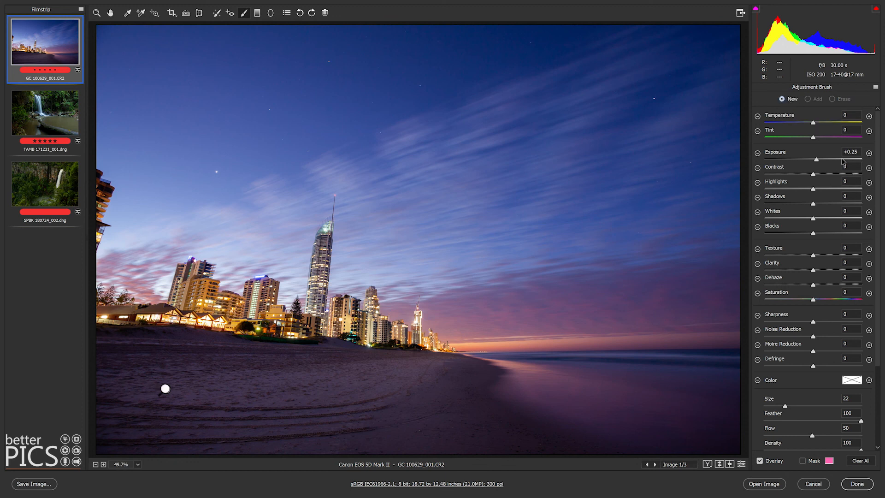
{"action": "left_click", "coordinate": [857, 151]}
{"action": "type", "text": "0"}
{"action": "left_click", "coordinate": [796, 188]}
{"action": "left_click_drag", "start_coordinate": [218, 221], "coordinate": [243, 221]}
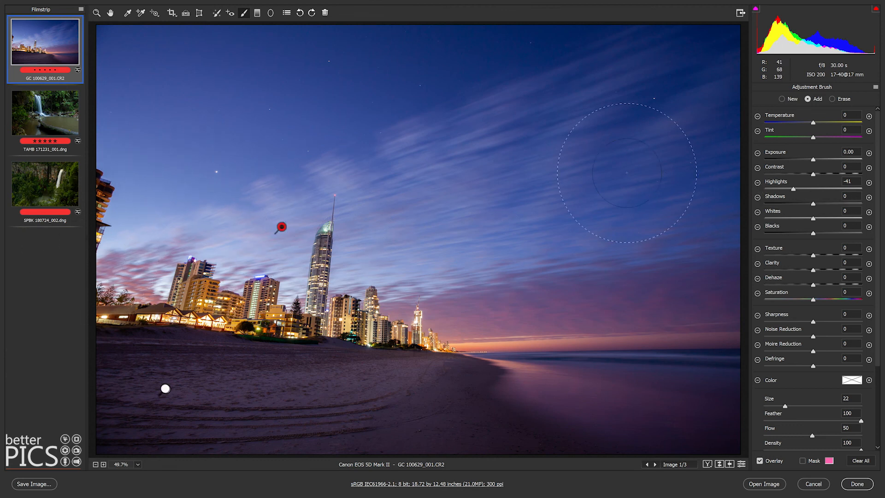
Test strong negative and positive Highlights on the sky brush adjustment, and settle on -43.
{"action": "left_click_drag", "start_coordinate": [804, 194], "coordinate": [760, 185]}
{"action": "left_click_drag", "start_coordinate": [816, 189], "coordinate": [851, 189]}
{"action": "left_click", "coordinate": [846, 195]}
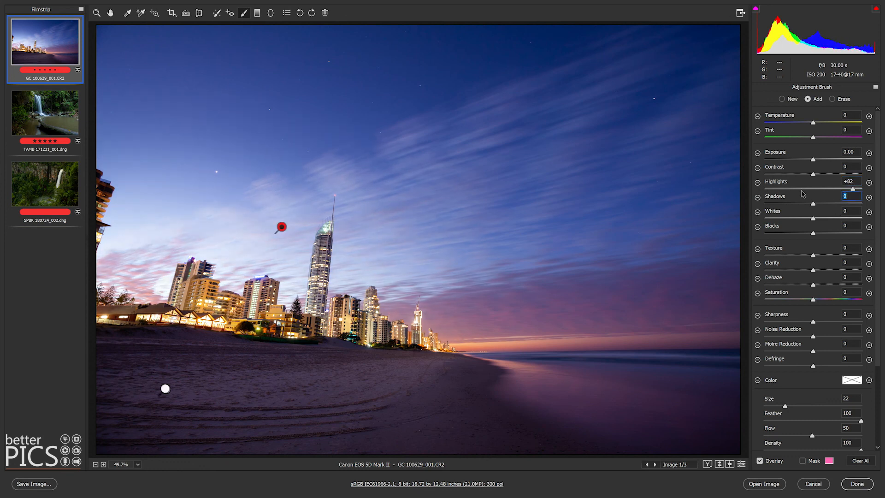
{"action": "mouse_move", "coordinate": [794, 191]}
{"action": "left_mouse_down"}
{"action": "mouse_move", "coordinate": [806, 192]}
{"action": "mouse_move", "coordinate": [792, 191]}
{"action": "left_mouse_up"}
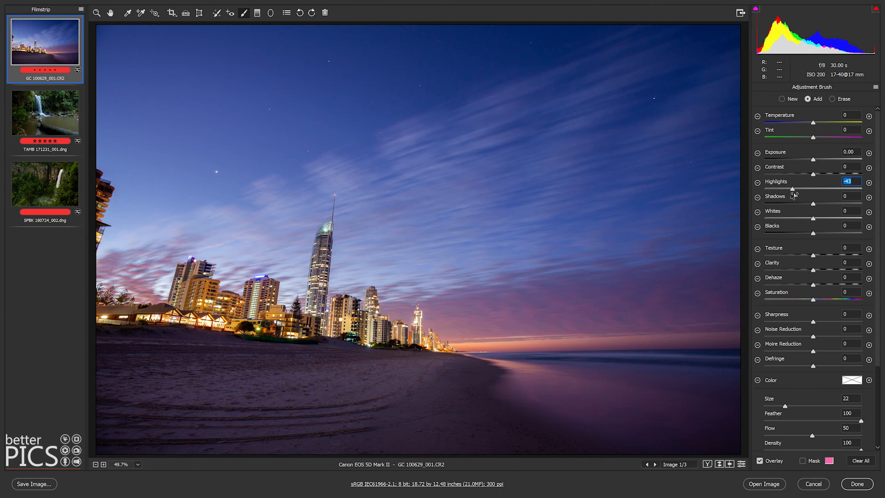
Create a new size 12 brush adjustment with Highlights 0 and Temperature -20, and paint it over the city buildings.
{"action": "left_click", "coordinate": [783, 101]}
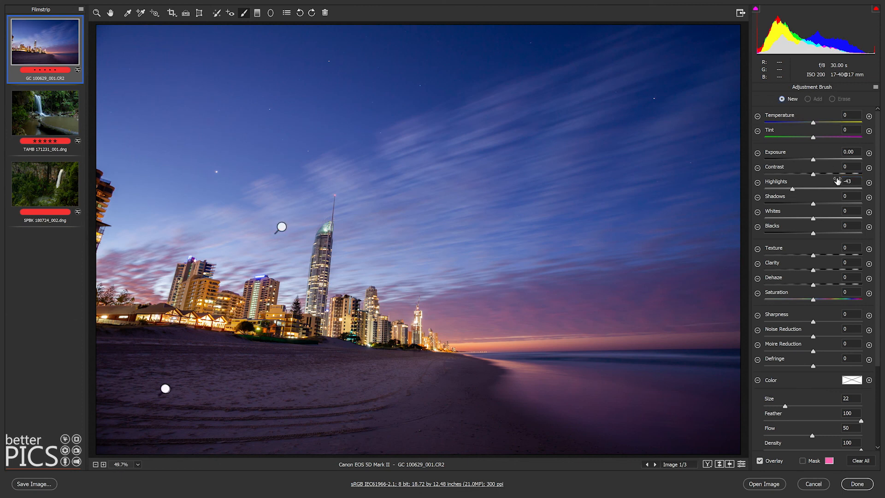
{"action": "left_click", "coordinate": [857, 182]}
{"action": "left_click_drag", "start_coordinate": [417, 322], "coordinate": [387, 320]}
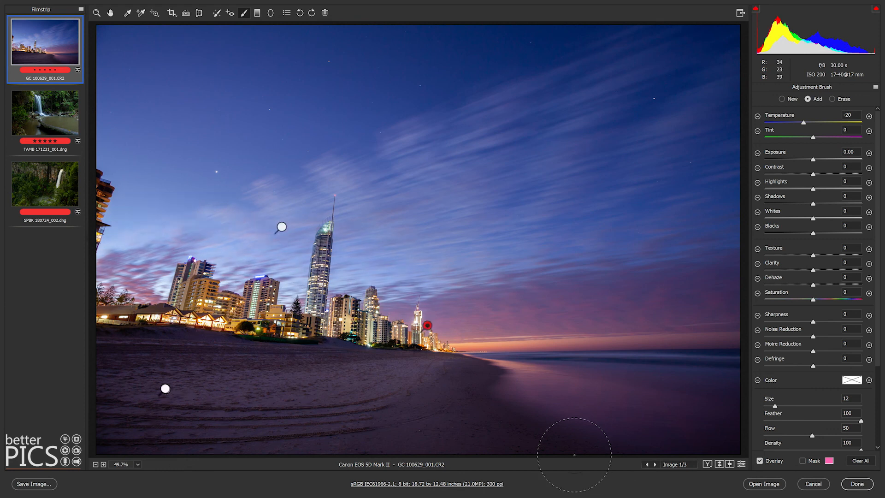
Show the buildings adjustment's mask and erase it from the beach with a size 9 eraser at Feather 20.
{"action": "left_click", "coordinate": [802, 461]}
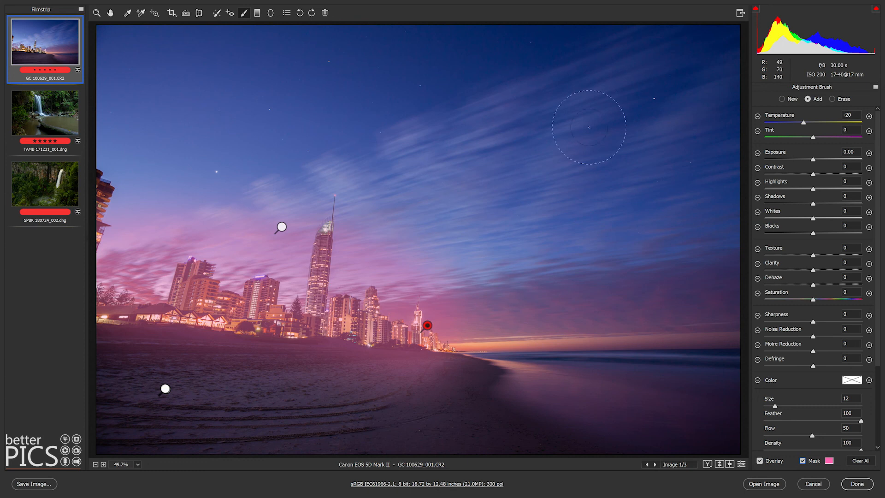
{"action": "left_click", "coordinate": [832, 99]}
{"action": "left_click", "coordinate": [772, 405]}
{"action": "left_click", "coordinate": [791, 420]}
{"action": "mouse_move", "coordinate": [501, 392]}
{"action": "left_mouse_down"}
{"action": "mouse_move", "coordinate": [443, 371]}
{"action": "mouse_move", "coordinate": [167, 353]}
{"action": "mouse_move", "coordinate": [27, 366]}
{"action": "left_mouse_up"}
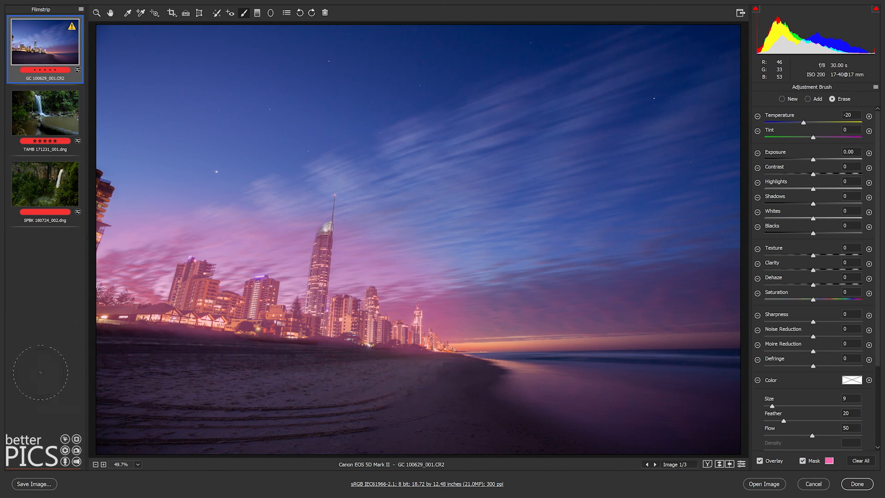
{"action": "left_click_drag", "start_coordinate": [430, 383], "coordinate": [356, 373]}
{"action": "left_click_drag", "start_coordinate": [261, 367], "coordinate": [92, 355]}
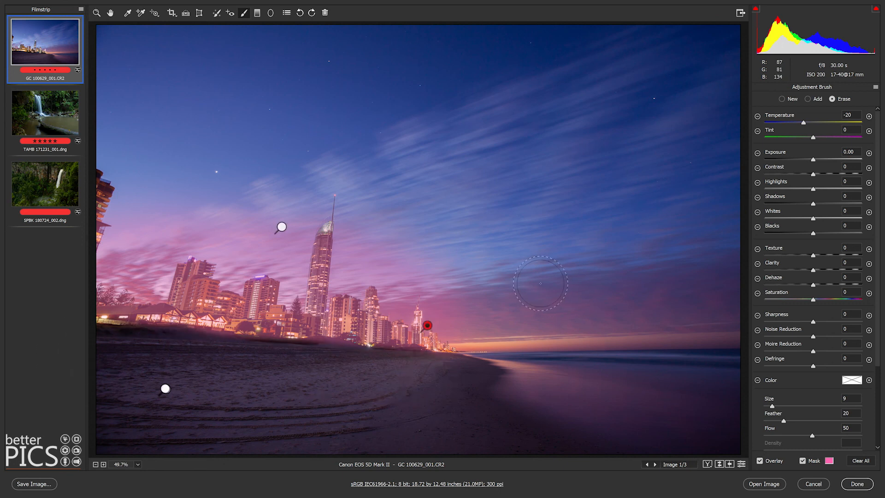
Erase the mask from the sky around and above the towers, setting the eraser's Feather to 31.
{"action": "mouse_move", "coordinate": [461, 341]}
{"action": "left_mouse_down"}
{"action": "mouse_move", "coordinate": [451, 283]}
{"action": "mouse_move", "coordinate": [409, 253]}
{"action": "left_mouse_up"}
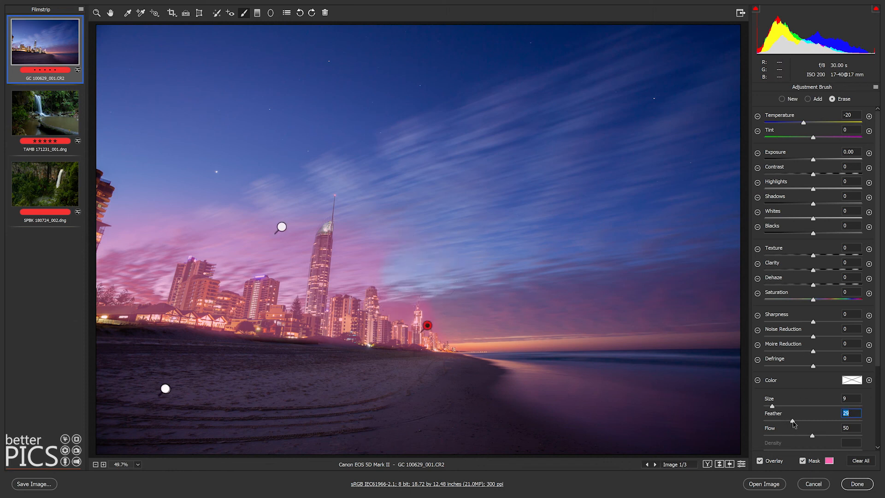
{"action": "mouse_move", "coordinate": [375, 237]}
{"action": "left_mouse_down"}
{"action": "mouse_move", "coordinate": [360, 257]}
{"action": "mouse_move", "coordinate": [391, 236]}
{"action": "left_mouse_up"}
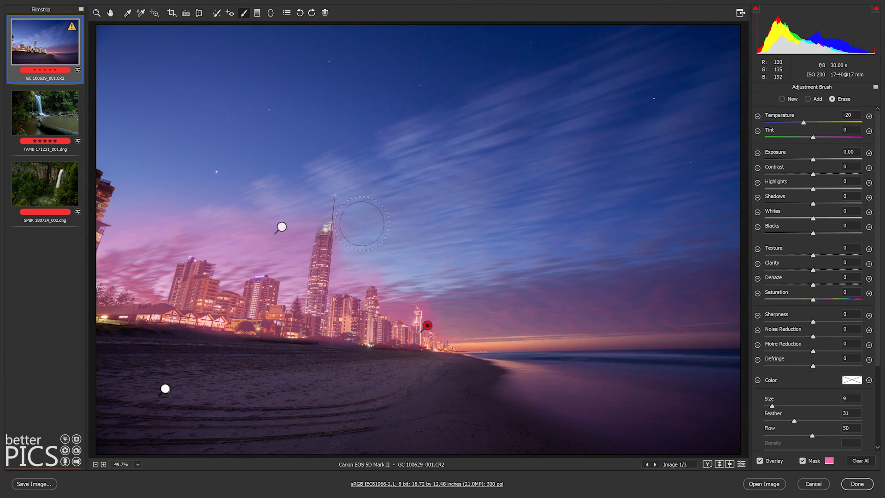
{"action": "mouse_move", "coordinate": [280, 176]}
{"action": "left_mouse_down"}
{"action": "mouse_move", "coordinate": [292, 200]}
{"action": "mouse_move", "coordinate": [286, 262]}
{"action": "mouse_move", "coordinate": [306, 196]}
{"action": "mouse_move", "coordinate": [298, 212]}
{"action": "mouse_move", "coordinate": [237, 244]}
{"action": "mouse_move", "coordinate": [233, 261]}
{"action": "mouse_move", "coordinate": [250, 240]}
{"action": "mouse_move", "coordinate": [267, 249]}
{"action": "left_mouse_up"}
{"action": "mouse_move", "coordinate": [253, 219]}
{"action": "left_mouse_down"}
{"action": "mouse_move", "coordinate": [187, 217]}
{"action": "mouse_move", "coordinate": [134, 240]}
{"action": "mouse_move", "coordinate": [130, 222]}
{"action": "mouse_move", "coordinate": [115, 277]}
{"action": "mouse_move", "coordinate": [144, 275]}
{"action": "mouse_move", "coordinate": [166, 239]}
{"action": "mouse_move", "coordinate": [221, 229]}
{"action": "left_mouse_up"}
{"action": "left_click_drag", "start_coordinate": [361, 264], "coordinate": [492, 191]}
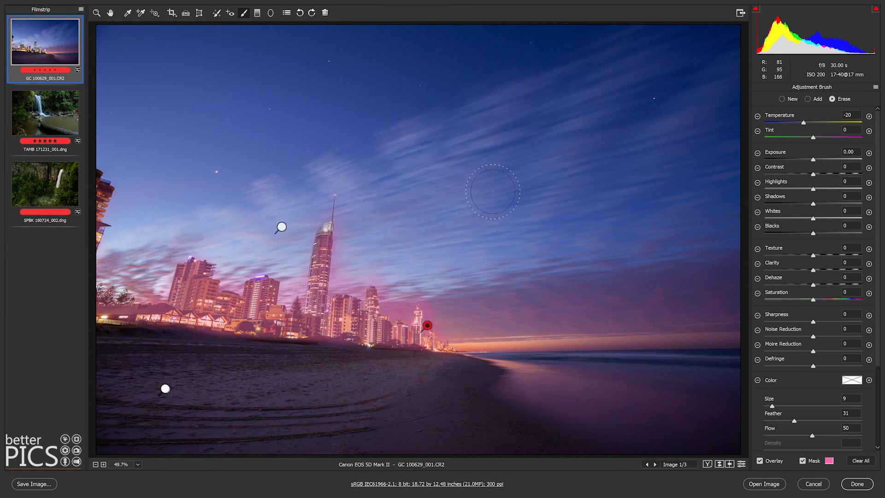
Set the eraser's Feather to 18 and erase the buildings mask from the sky right of the tallest tower.
{"action": "left_click", "coordinate": [326, 295], "text": "ctrl"}
{"action": "left_click", "coordinate": [327, 295], "text": "ctrl"}
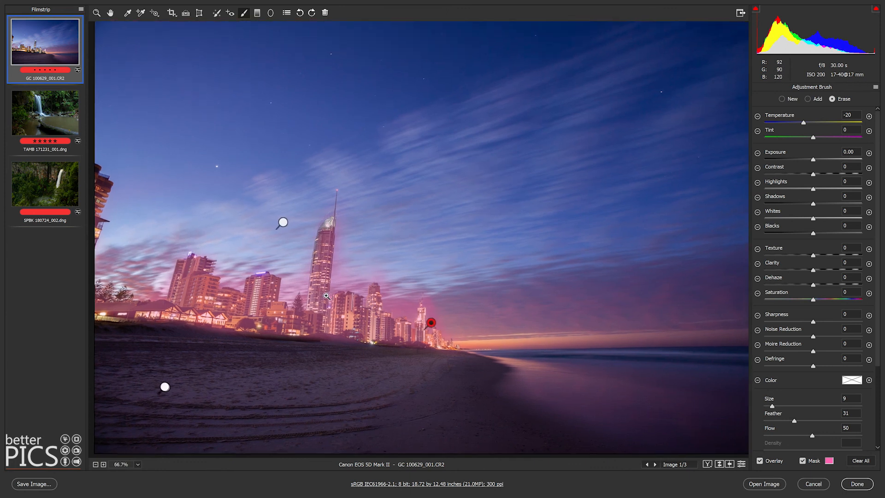
{"action": "left_click", "coordinate": [443, 264], "text": "ctrl"}
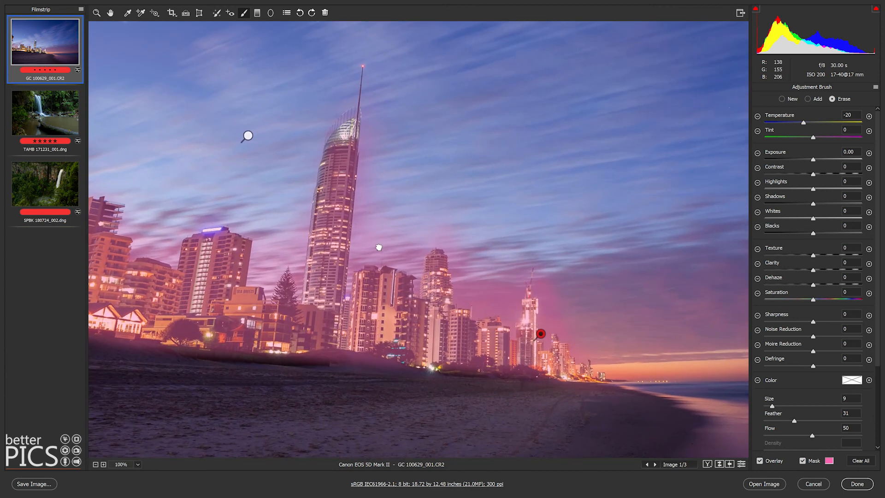
{"action": "left_click", "coordinate": [443, 263], "text": "ctrl"}
{"action": "left_click", "coordinate": [782, 420]}
{"action": "mouse_move", "coordinate": [442, 213]}
{"action": "left_mouse_down"}
{"action": "mouse_move", "coordinate": [387, 239]}
{"action": "mouse_move", "coordinate": [408, 77]}
{"action": "mouse_move", "coordinate": [416, 40]}
{"action": "mouse_move", "coordinate": [434, 21]}
{"action": "mouse_move", "coordinate": [430, 228]}
{"action": "mouse_move", "coordinate": [464, 242]}
{"action": "mouse_move", "coordinate": [484, 266]}
{"action": "mouse_move", "coordinate": [481, 233]}
{"action": "mouse_move", "coordinate": [498, 206]}
{"action": "mouse_move", "coordinate": [544, 207]}
{"action": "mouse_move", "coordinate": [505, 229]}
{"action": "mouse_move", "coordinate": [490, 199]}
{"action": "mouse_move", "coordinate": [423, 191]}
{"action": "mouse_move", "coordinate": [494, 153]}
{"action": "mouse_move", "coordinate": [579, 247]}
{"action": "mouse_move", "coordinate": [592, 330]}
{"action": "mouse_move", "coordinate": [624, 343]}
{"action": "mouse_move", "coordinate": [624, 358]}
{"action": "mouse_move", "coordinate": [650, 351]}
{"action": "mouse_move", "coordinate": [683, 367]}
{"action": "mouse_move", "coordinate": [674, 347]}
{"action": "mouse_move", "coordinate": [709, 212]}
{"action": "mouse_move", "coordinate": [673, 338]}
{"action": "mouse_move", "coordinate": [642, 294]}
{"action": "mouse_move", "coordinate": [620, 196]}
{"action": "mouse_move", "coordinate": [551, 134]}
{"action": "mouse_move", "coordinate": [605, 218]}
{"action": "mouse_move", "coordinate": [645, 269]}
{"action": "left_mouse_up"}
{"action": "key", "text": "space"}
{"action": "left_click_drag", "start_coordinate": [652, 232], "coordinate": [551, 181]}
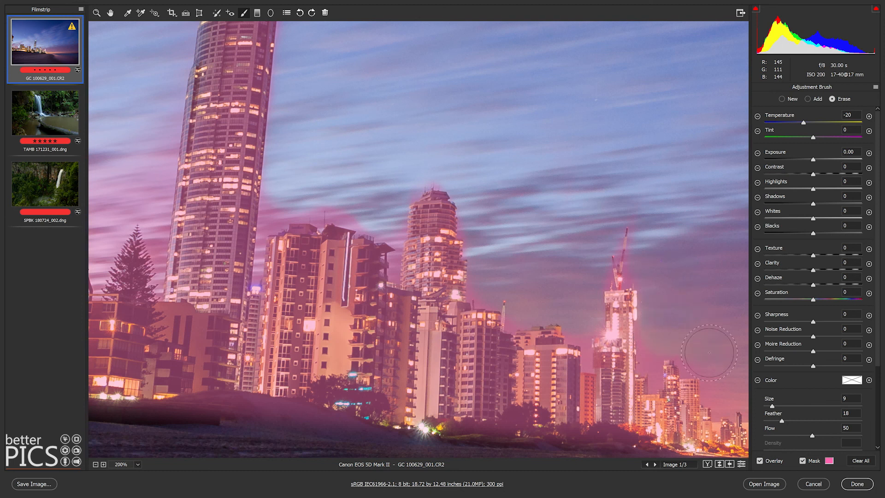
{"action": "key", "text": "space"}
{"action": "mouse_move", "coordinate": [577, 220]}
{"action": "left_mouse_down"}
{"action": "mouse_move", "coordinate": [533, 174]}
{"action": "mouse_move", "coordinate": [462, 137]}
{"action": "left_mouse_up"}
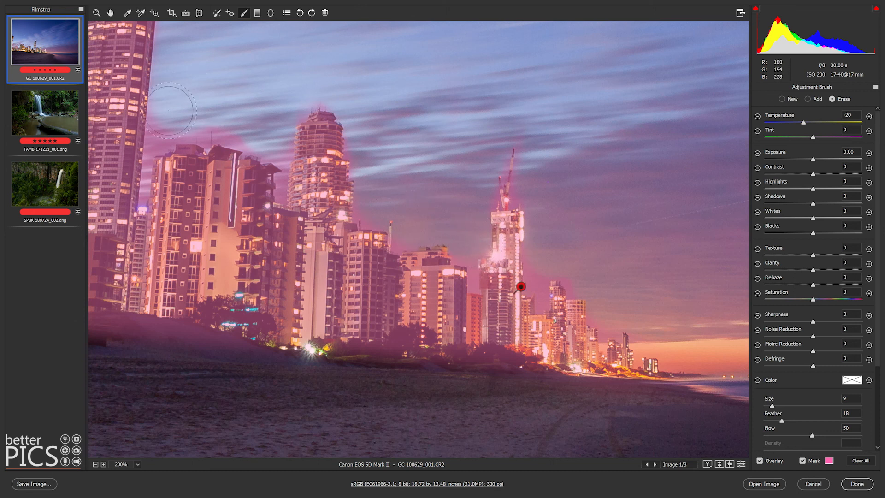
Erase the buildings mask from the sky between the tallest tower and the blue-lit building, and beside that building.
{"action": "key", "text": "space"}
{"action": "left_click_drag", "start_coordinate": [583, 183], "coordinate": [643, 197]}
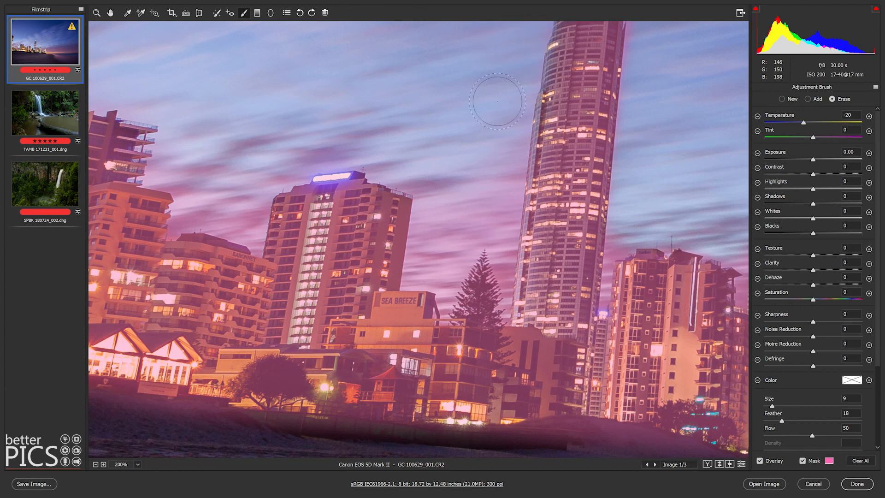
{"action": "mouse_move", "coordinate": [501, 204]}
{"action": "left_mouse_down"}
{"action": "mouse_move", "coordinate": [496, 256]}
{"action": "mouse_move", "coordinate": [481, 181]}
{"action": "mouse_move", "coordinate": [469, 168]}
{"action": "mouse_move", "coordinate": [447, 256]}
{"action": "mouse_move", "coordinate": [433, 267]}
{"action": "mouse_move", "coordinate": [444, 167]}
{"action": "mouse_move", "coordinate": [400, 145]}
{"action": "left_mouse_up"}
{"action": "mouse_move", "coordinate": [270, 150]}
{"action": "left_mouse_down"}
{"action": "mouse_move", "coordinate": [267, 201]}
{"action": "mouse_move", "coordinate": [237, 225]}
{"action": "mouse_move", "coordinate": [197, 194]}
{"action": "mouse_move", "coordinate": [172, 151]}
{"action": "mouse_move", "coordinate": [201, 159]}
{"action": "mouse_move", "coordinate": [371, 149]}
{"action": "mouse_move", "coordinate": [285, 191]}
{"action": "left_mouse_up"}
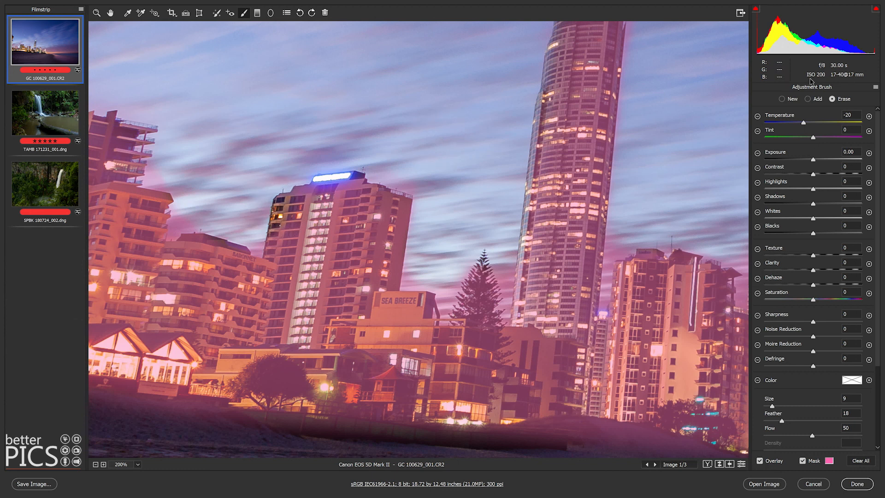
{"action": "left_click", "coordinate": [807, 99]}
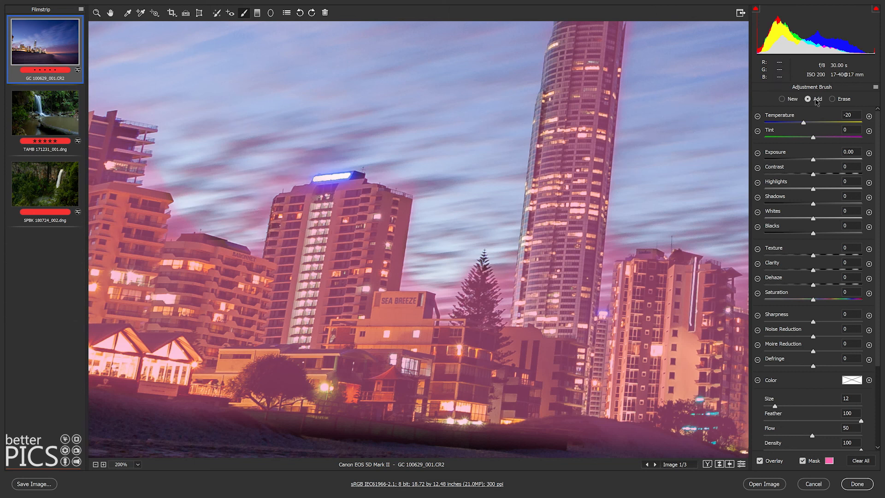
{"action": "left_click", "coordinate": [832, 98]}
{"action": "mouse_move", "coordinate": [230, 188]}
{"action": "left_mouse_down"}
{"action": "mouse_move", "coordinate": [271, 154]}
{"action": "mouse_move", "coordinate": [275, 163]}
{"action": "mouse_move", "coordinate": [297, 151]}
{"action": "mouse_move", "coordinate": [309, 134]}
{"action": "mouse_move", "coordinate": [239, 178]}
{"action": "mouse_move", "coordinate": [234, 199]}
{"action": "left_mouse_up"}
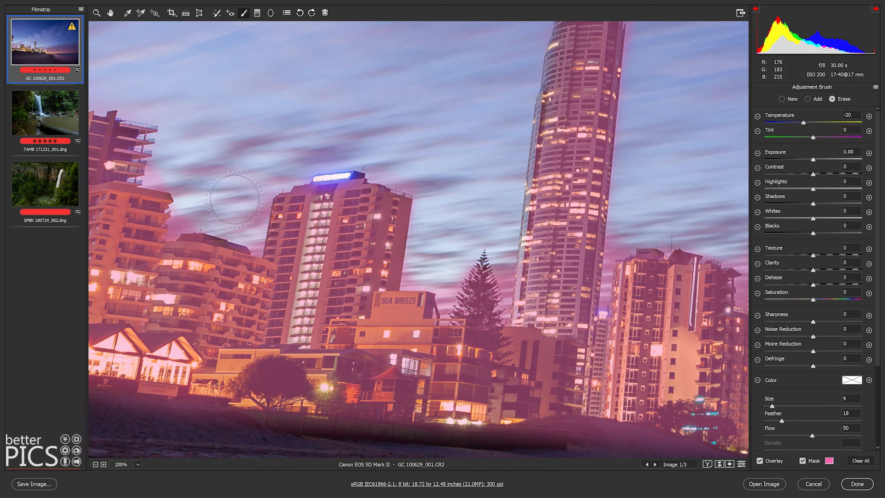
Erase the buildings mask from the sky above the low beachfront buildings and trees at the photo's left end.
{"action": "mouse_move", "coordinate": [393, 143]}
{"action": "left_mouse_down"}
{"action": "mouse_move", "coordinate": [399, 158]}
{"action": "mouse_move", "coordinate": [681, 182]}
{"action": "left_mouse_up"}
{"action": "mouse_move", "coordinate": [223, 252]}
{"action": "left_mouse_down"}
{"action": "mouse_move", "coordinate": [213, 271]}
{"action": "mouse_move", "coordinate": [193, 280]}
{"action": "mouse_move", "coordinate": [160, 278]}
{"action": "mouse_move", "coordinate": [124, 255]}
{"action": "mouse_move", "coordinate": [70, 192]}
{"action": "mouse_move", "coordinate": [141, 177]}
{"action": "mouse_move", "coordinate": [163, 249]}
{"action": "mouse_move", "coordinate": [238, 158]}
{"action": "mouse_move", "coordinate": [247, 125]}
{"action": "mouse_move", "coordinate": [263, 128]}
{"action": "mouse_move", "coordinate": [229, 279]}
{"action": "mouse_move", "coordinate": [170, 292]}
{"action": "left_mouse_up"}
{"action": "left_click_drag", "start_coordinate": [215, 186], "coordinate": [347, 198]}
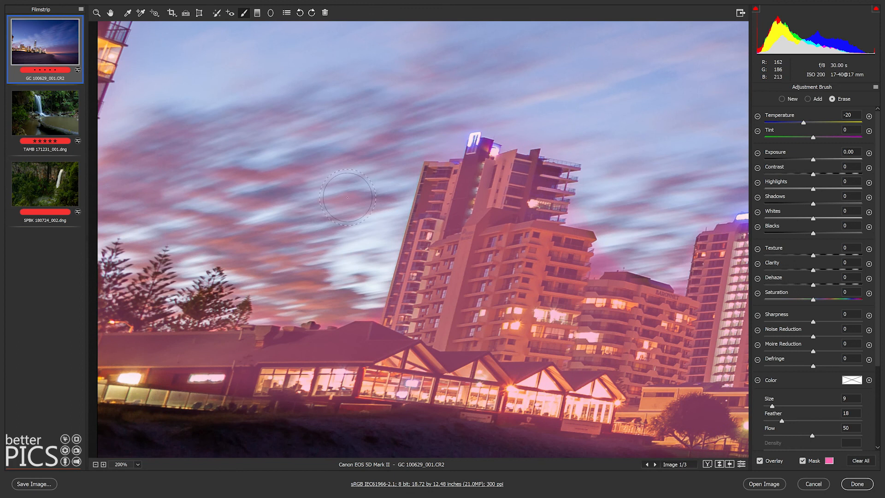
{"action": "mouse_move", "coordinate": [124, 138]}
{"action": "left_mouse_down"}
{"action": "mouse_move", "coordinate": [168, 119]}
{"action": "mouse_move", "coordinate": [169, 69]}
{"action": "mouse_move", "coordinate": [138, 170]}
{"action": "left_mouse_up"}
{"action": "key", "text": "ctrl+0"}
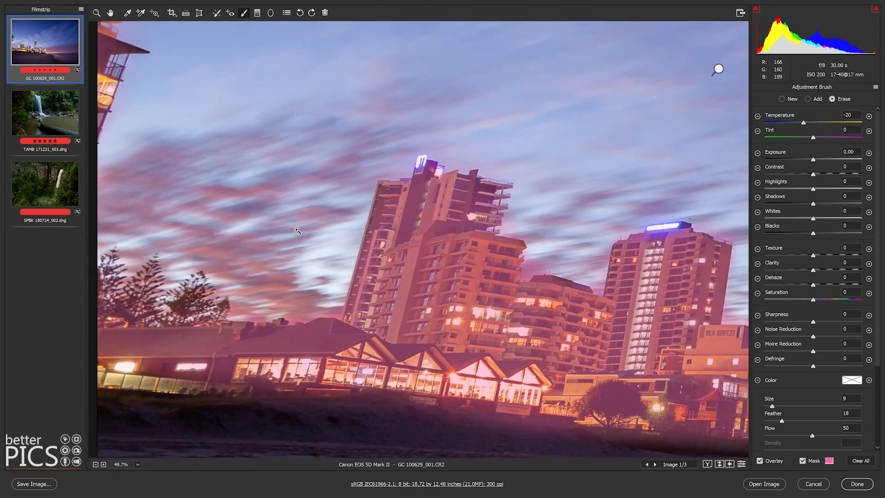
Change the mask overlay color from pink to yellow-orange, keeping it on the affected areas.
{"action": "left_click", "coordinate": [828, 460]}
{"action": "left_click", "coordinate": [441, 160]}
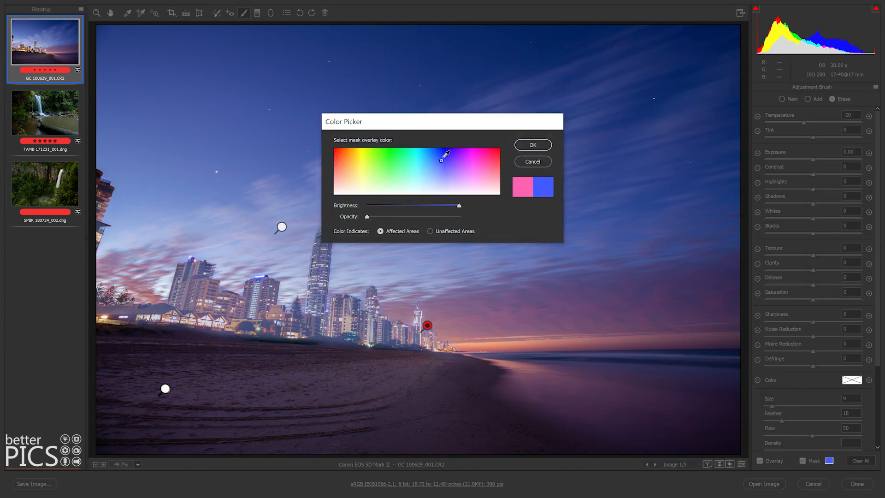
{"action": "mouse_move", "coordinate": [442, 156]}
{"action": "left_mouse_down"}
{"action": "mouse_move", "coordinate": [388, 149]}
{"action": "mouse_move", "coordinate": [346, 157]}
{"action": "mouse_move", "coordinate": [354, 159]}
{"action": "left_mouse_up"}
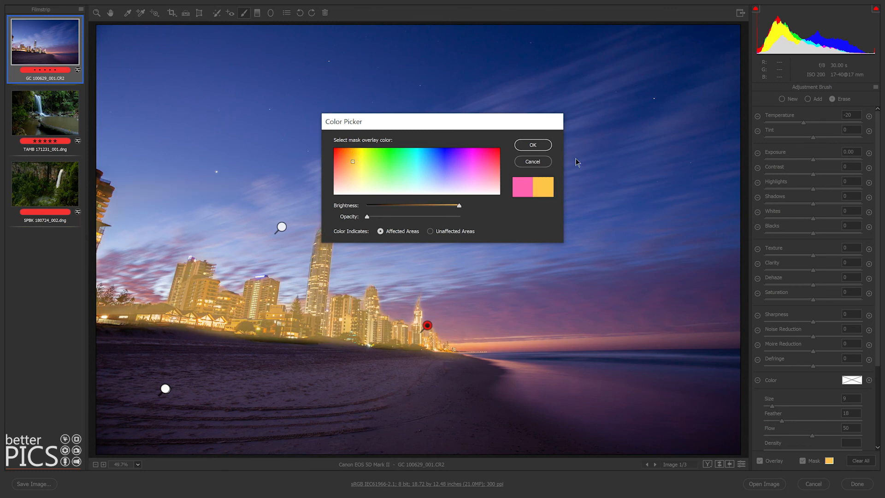
{"action": "left_click", "coordinate": [533, 144]}
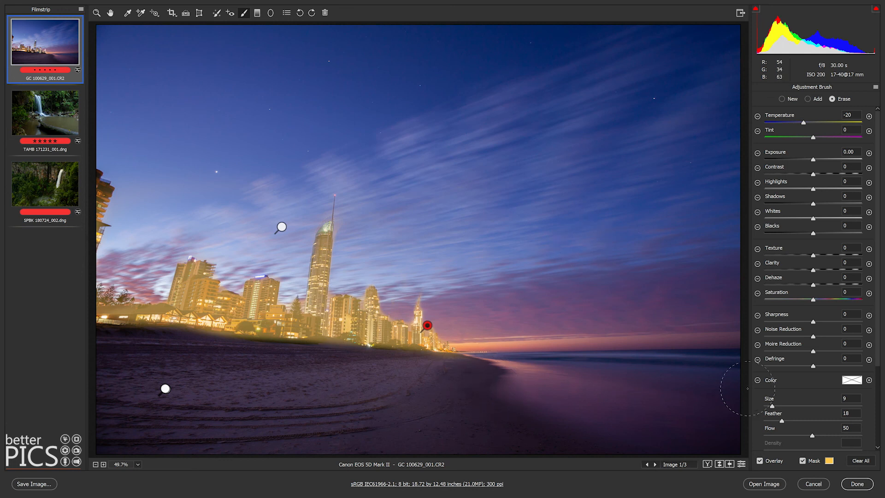
Hide the mask and toggle the brush pin overlay off and back on.
{"action": "left_click", "coordinate": [802, 460]}
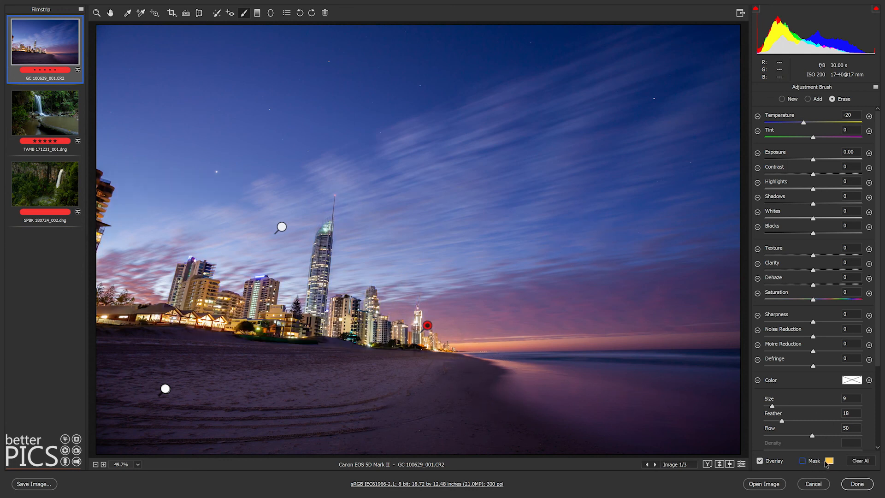
{"action": "left_click", "coordinate": [774, 460]}
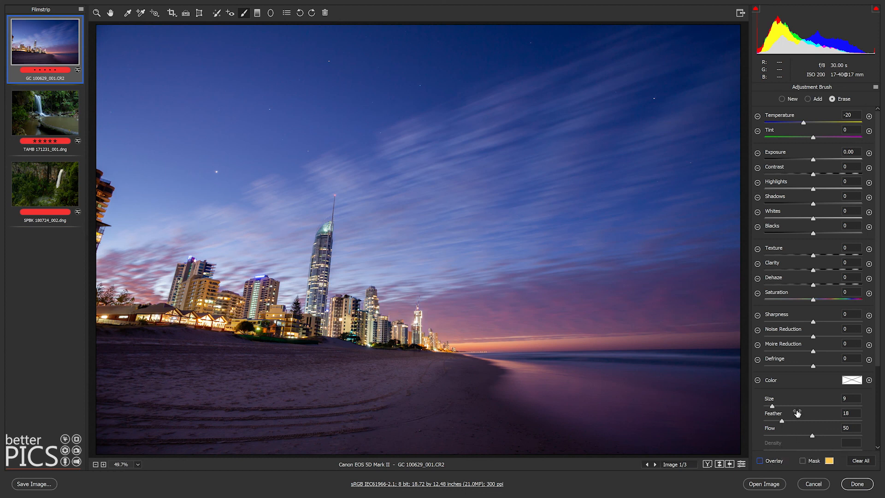
{"action": "left_click", "coordinate": [776, 460]}
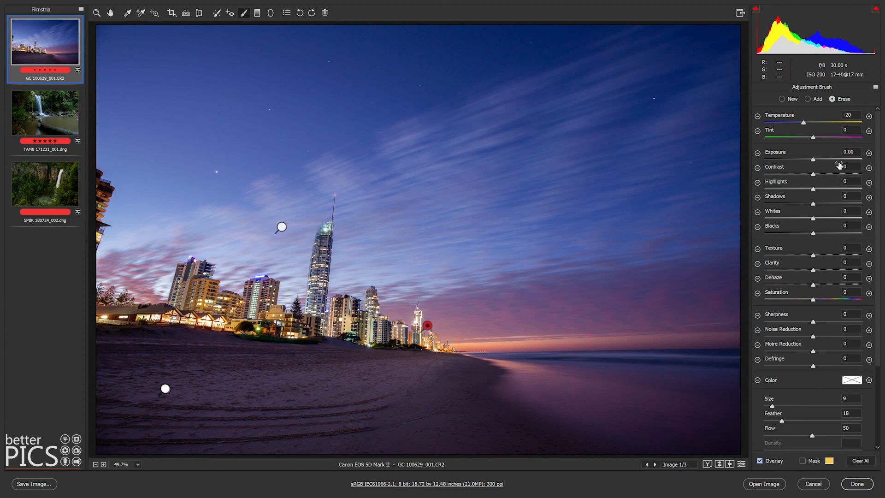
Set the buildings brush adjustment's Temperature to -7 and Tint to +10, checking the towers up close.
{"action": "mouse_move", "coordinate": [804, 125]}
{"action": "left_mouse_down"}
{"action": "mouse_move", "coordinate": [791, 123]}
{"action": "mouse_move", "coordinate": [868, 118]}
{"action": "mouse_move", "coordinate": [792, 118]}
{"action": "mouse_move", "coordinate": [834, 117]}
{"action": "mouse_move", "coordinate": [791, 111]}
{"action": "mouse_move", "coordinate": [806, 110]}
{"action": "mouse_move", "coordinate": [819, 138]}
{"action": "left_mouse_up"}
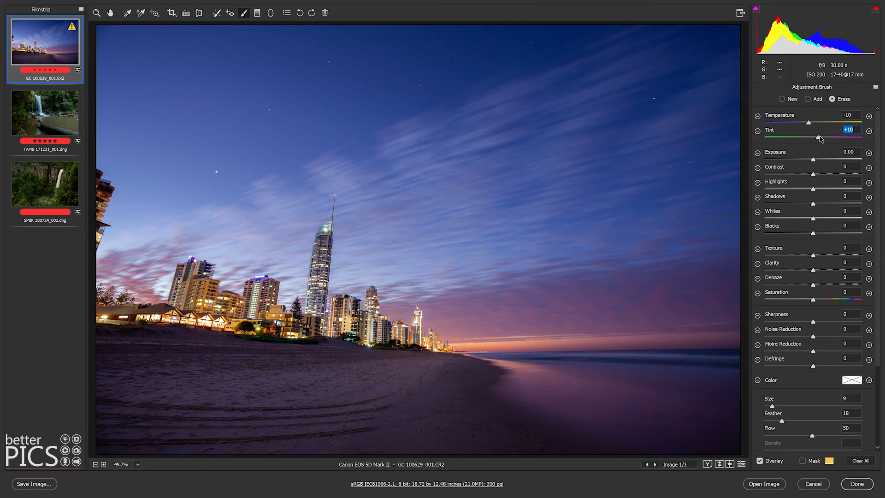
{"action": "key", "text": "ctrl+plus"}
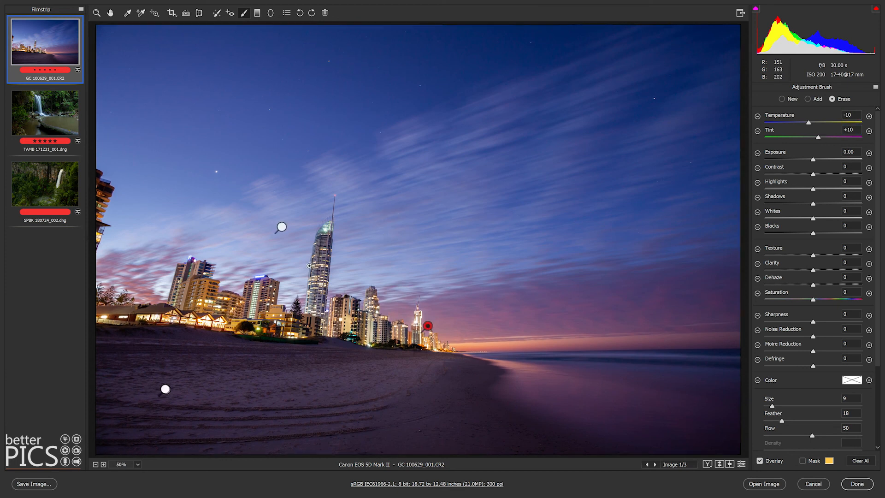
{"action": "key", "text": "ctrl+plus"}
{"action": "key", "text": "ctrl+plus"}
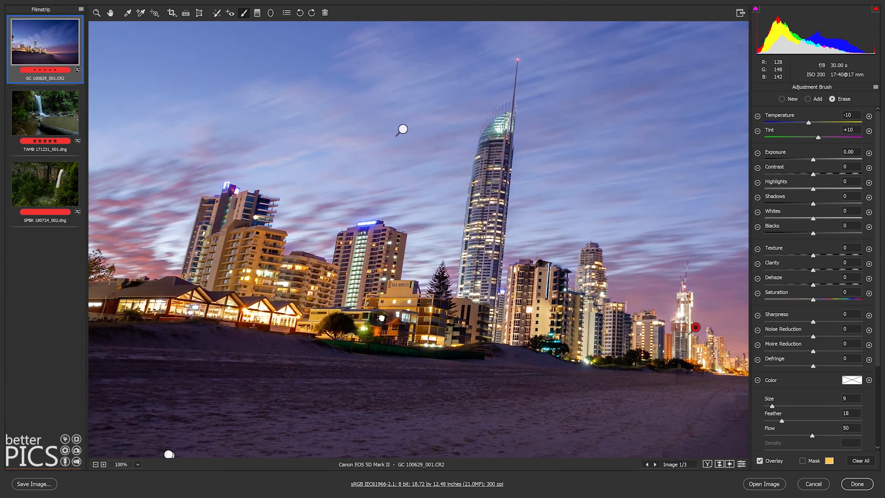
{"action": "left_click_drag", "start_coordinate": [381, 318], "coordinate": [297, 354]}
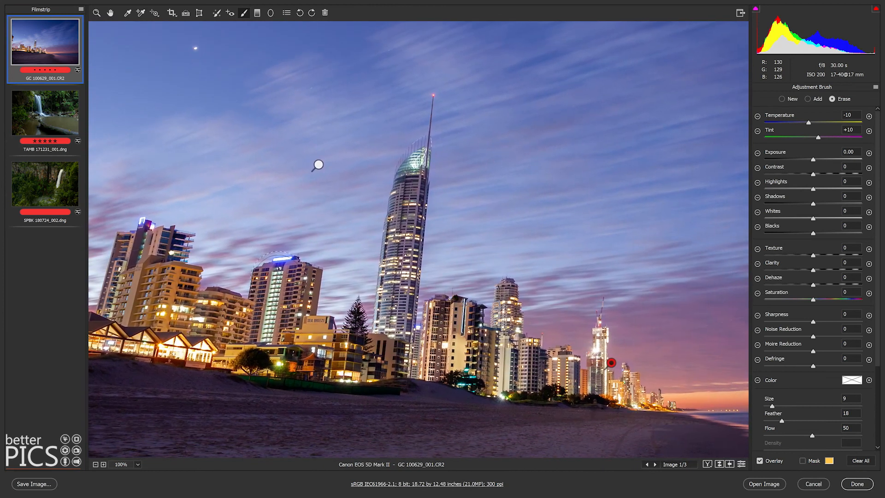
{"action": "left_click_drag", "start_coordinate": [809, 123], "coordinate": [812, 123]}
{"action": "key", "text": "ctrl+0"}
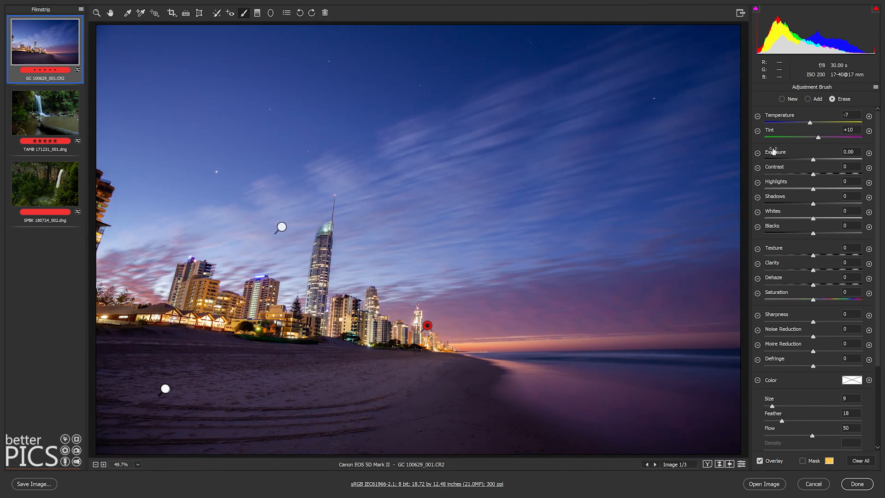
Hide the pins, leave the Adjustment Brush, and set the photo's overall Exposure to +1.15 and Contrast to +33.
{"action": "left_click", "coordinate": [774, 461]}
{"action": "left_click", "coordinate": [110, 13]}
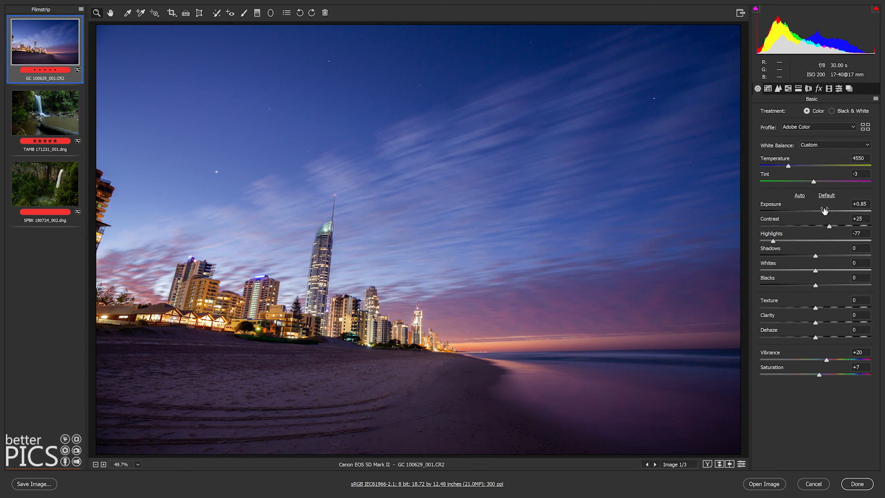
{"action": "left_click_drag", "start_coordinate": [824, 212], "coordinate": [828, 213]}
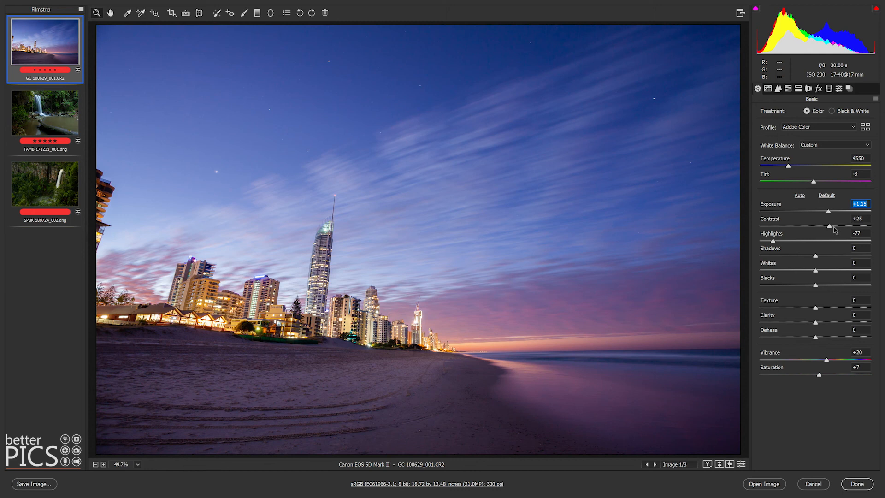
{"action": "left_click", "coordinate": [833, 226]}
{"action": "left_click", "coordinate": [828, 213]}
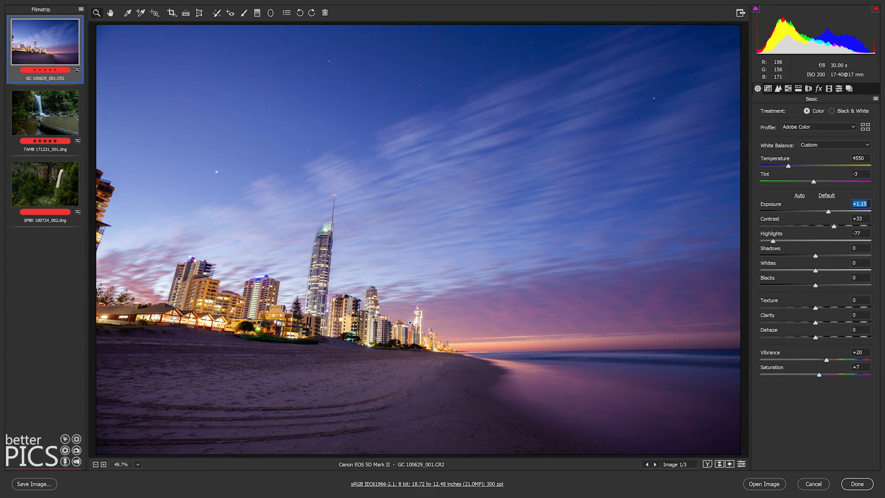
Compare the edited skyline with the original in the before/after views, swapping the settings once, and return to the single view.
{"action": "left_click", "coordinate": [708, 464]}
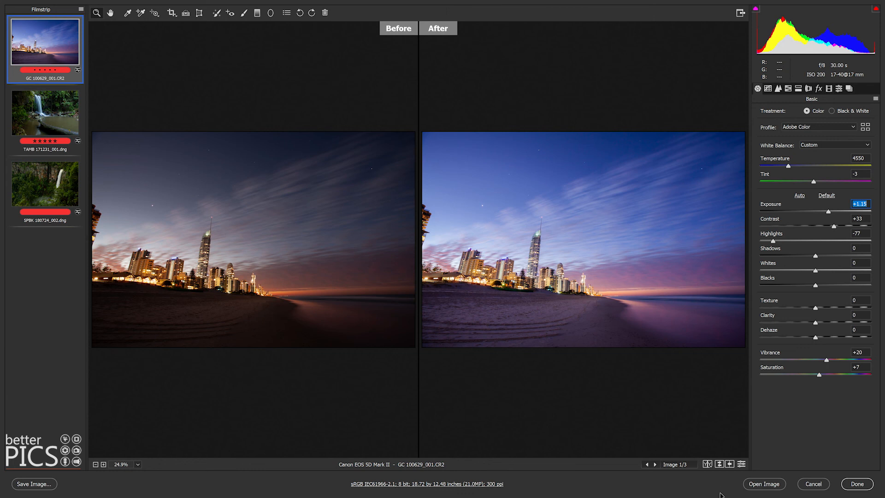
{"action": "left_click", "coordinate": [719, 464]}
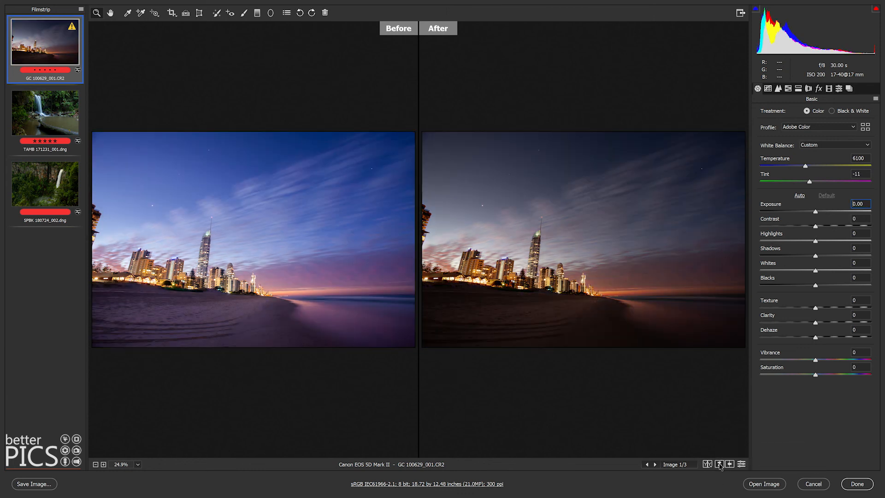
{"action": "left_click", "coordinate": [719, 464]}
{"action": "left_click", "coordinate": [707, 464]}
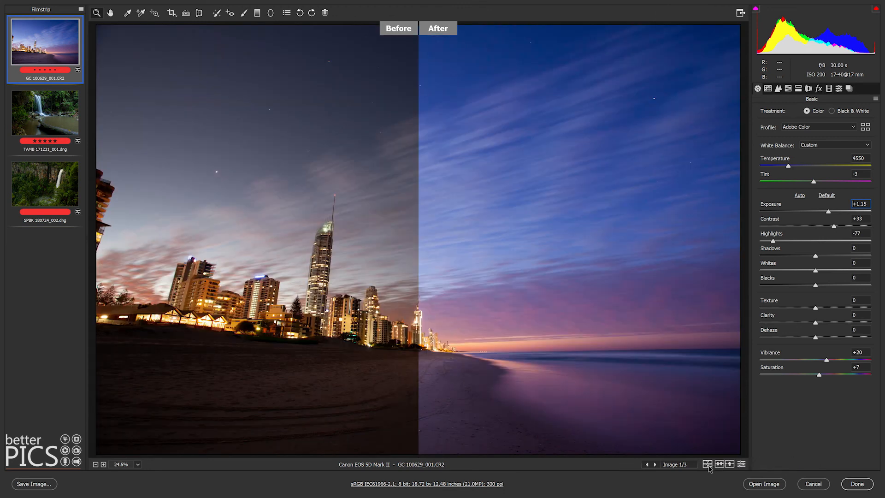
{"action": "left_click", "coordinate": [707, 464]}
{"action": "left_click", "coordinate": [706, 464]}
{"action": "left_click", "coordinate": [708, 466]}
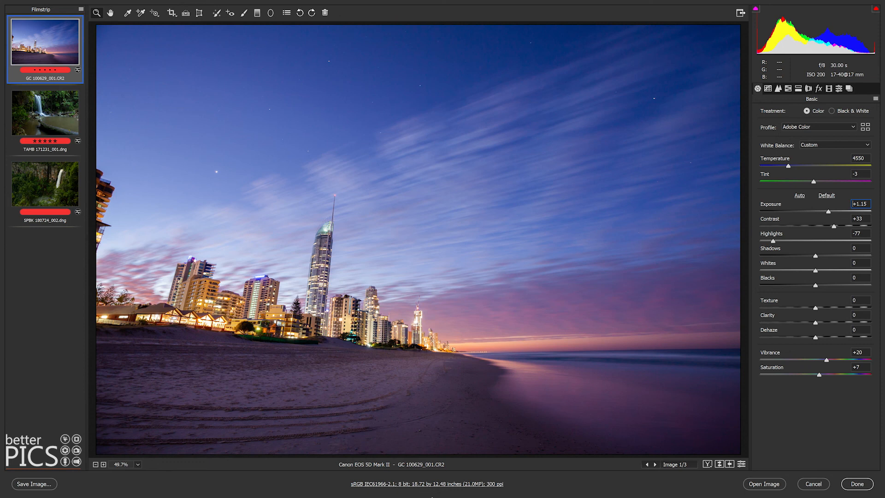
Adjust the Blues in the HSL Adjustments to Luminance -16, Hue +9 and Saturation +14.
{"action": "left_click", "coordinate": [787, 89]}
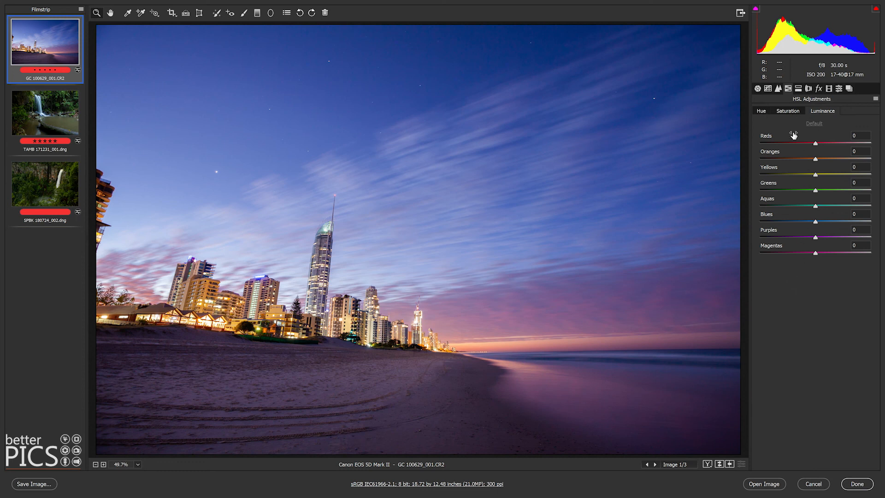
{"action": "left_click_drag", "start_coordinate": [811, 224], "coordinate": [807, 224]}
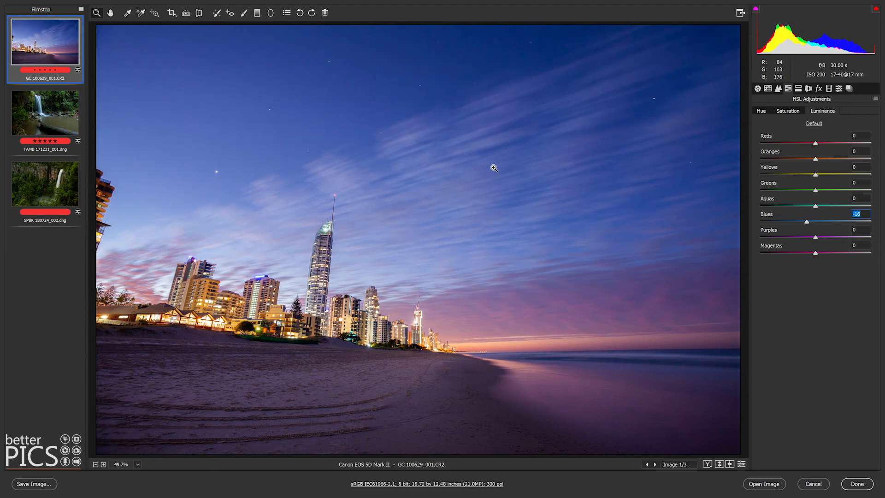
{"action": "left_click", "coordinate": [762, 112]}
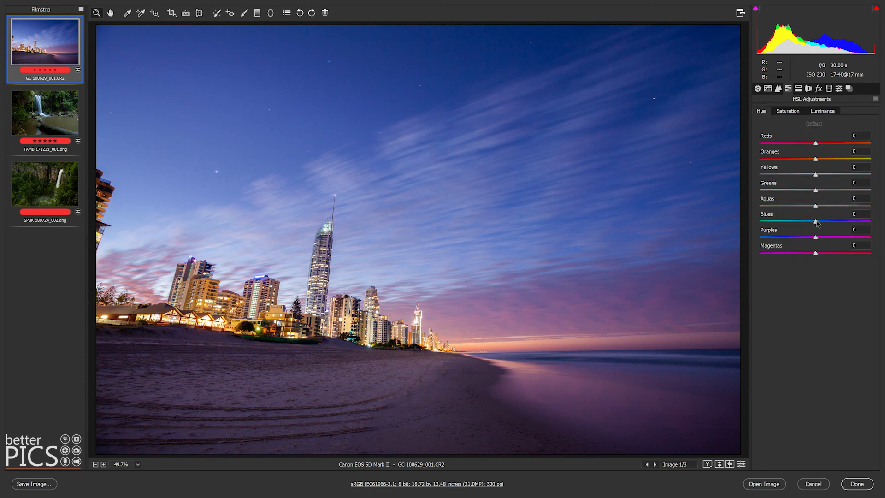
{"action": "left_click_drag", "start_coordinate": [818, 223], "coordinate": [822, 224]}
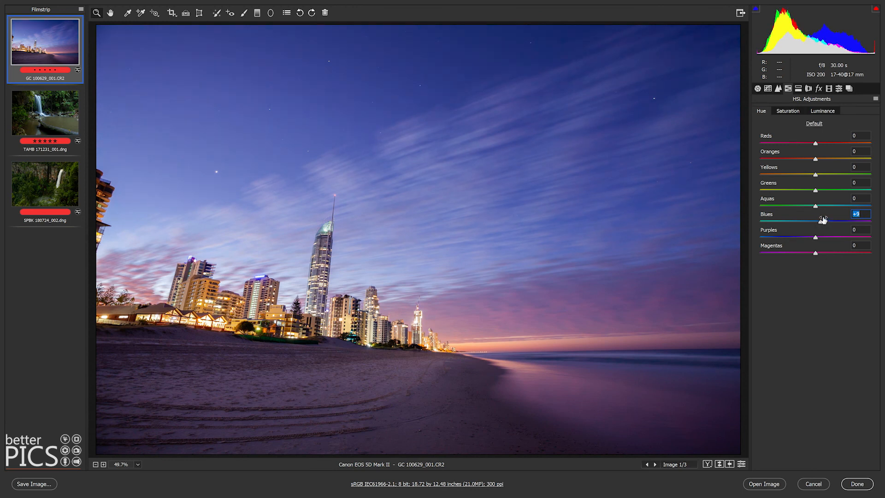
{"action": "left_click", "coordinate": [788, 112]}
{"action": "left_click", "coordinate": [823, 222]}
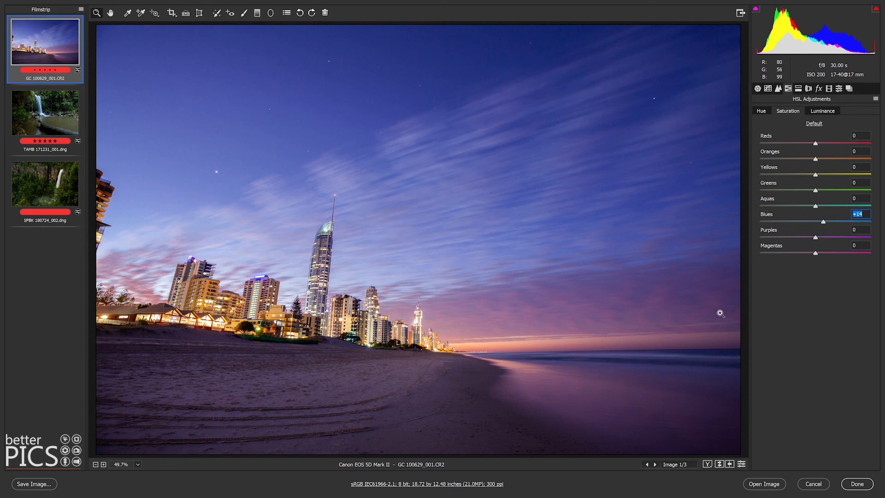
{"action": "left_click", "coordinate": [823, 222]}
Apply Noise Reduction to the skyline photo with Luminance 8 in the Detail settings, checking the towers and sand up close.
{"action": "left_click", "coordinate": [779, 91]}
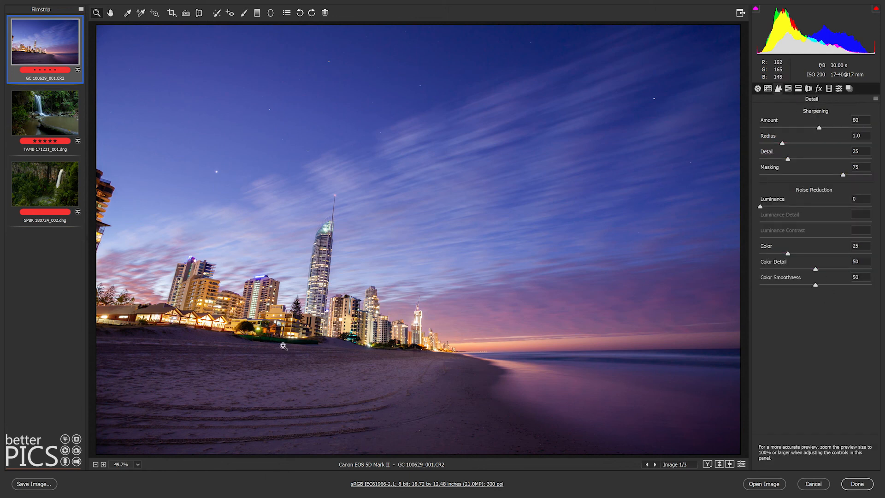
{"action": "left_click_drag", "start_coordinate": [330, 338], "coordinate": [407, 358]}
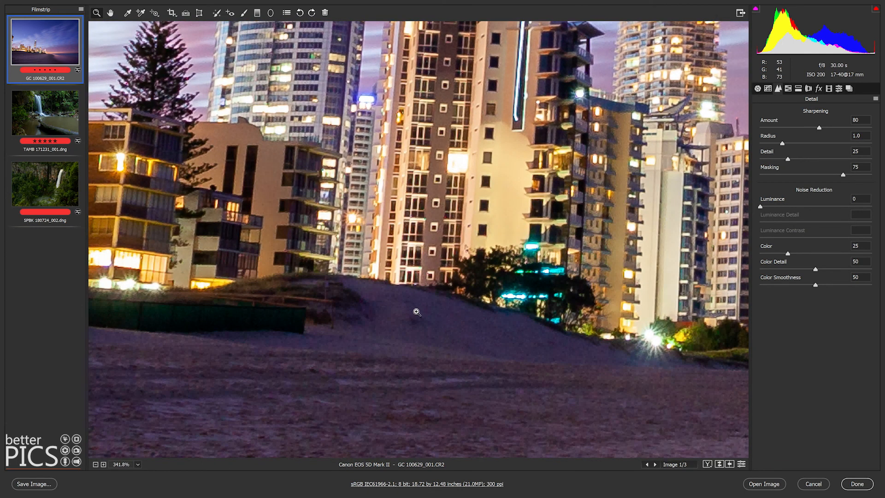
{"action": "left_click_drag", "start_coordinate": [492, 358], "coordinate": [528, 182]}
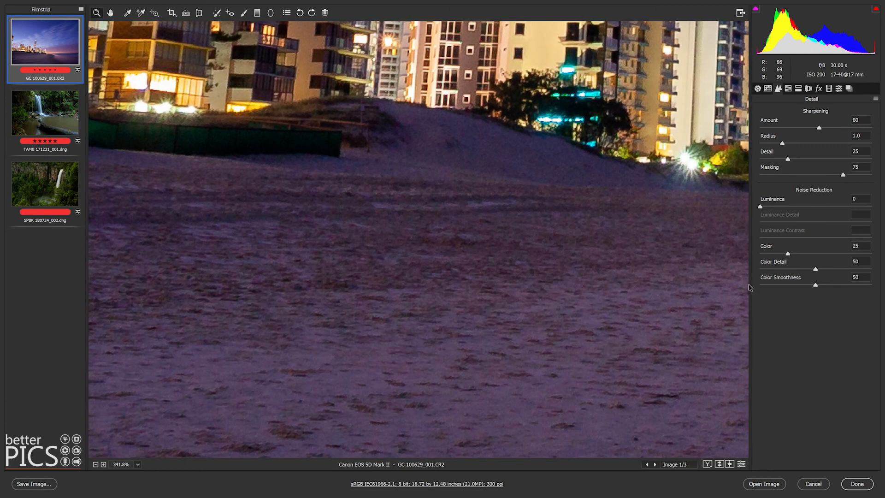
{"action": "left_click_drag", "start_coordinate": [501, 140], "coordinate": [523, 266]}
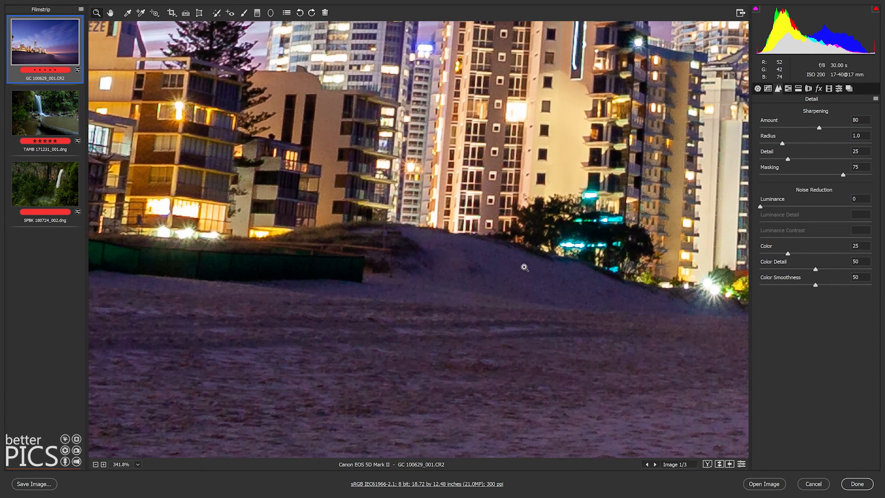
{"action": "left_click_drag", "start_coordinate": [525, 165], "coordinate": [520, 237]}
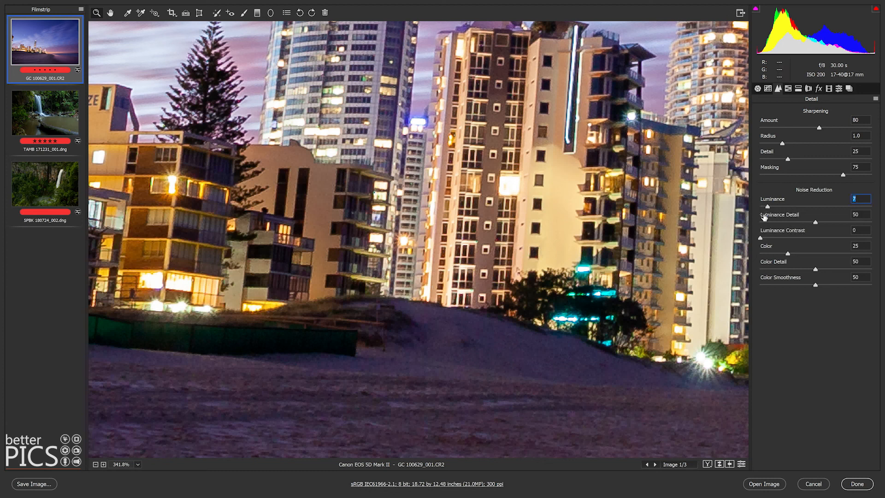
{"action": "left_click_drag", "start_coordinate": [767, 206], "coordinate": [770, 206]}
{"action": "scroll", "coordinate": [674, 152], "scroll_direction": "up", "scroll_amount": 5}
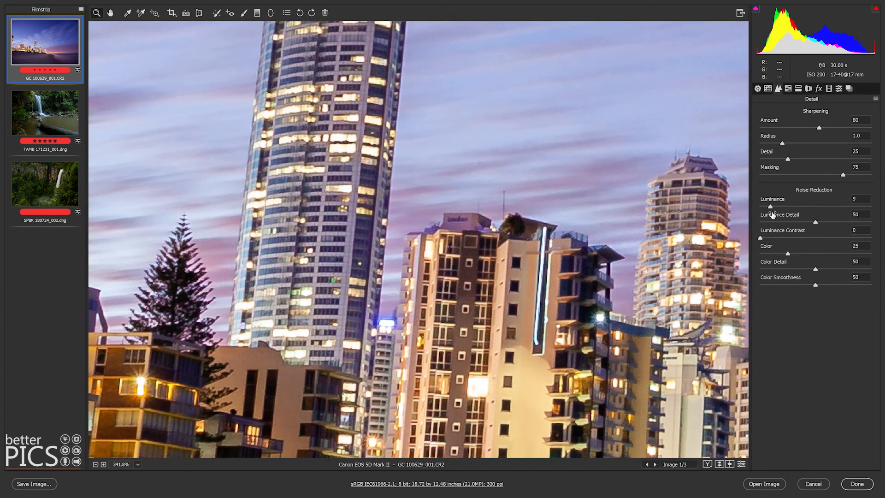
{"action": "left_click_drag", "start_coordinate": [770, 209], "coordinate": [768, 208]}
{"action": "left_click_drag", "start_coordinate": [642, 195], "coordinate": [607, 161]}
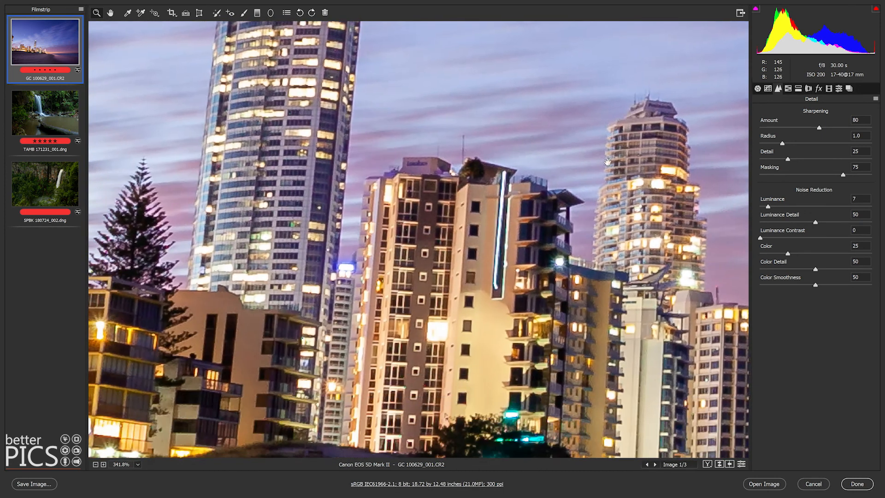
{"action": "left_click_drag", "start_coordinate": [553, 383], "coordinate": [604, 138]}
{"action": "left_click_drag", "start_coordinate": [541, 362], "coordinate": [642, 132]}
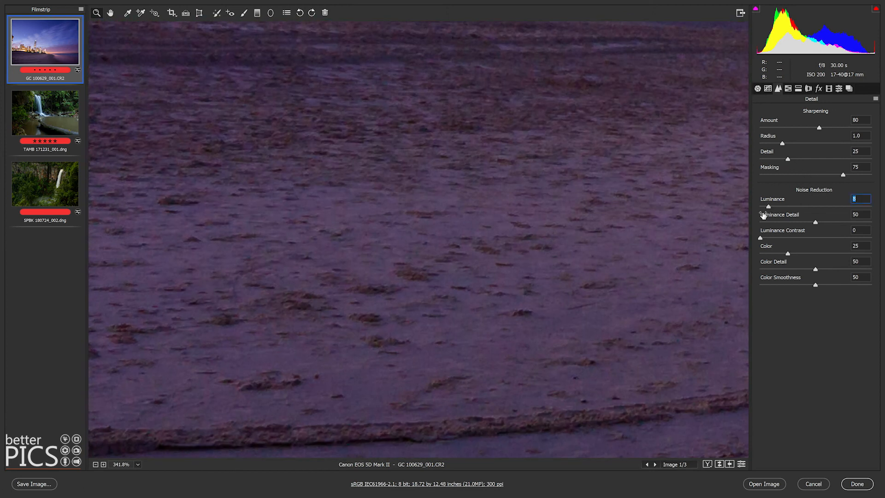
{"action": "key", "text": "ctrl+0"}
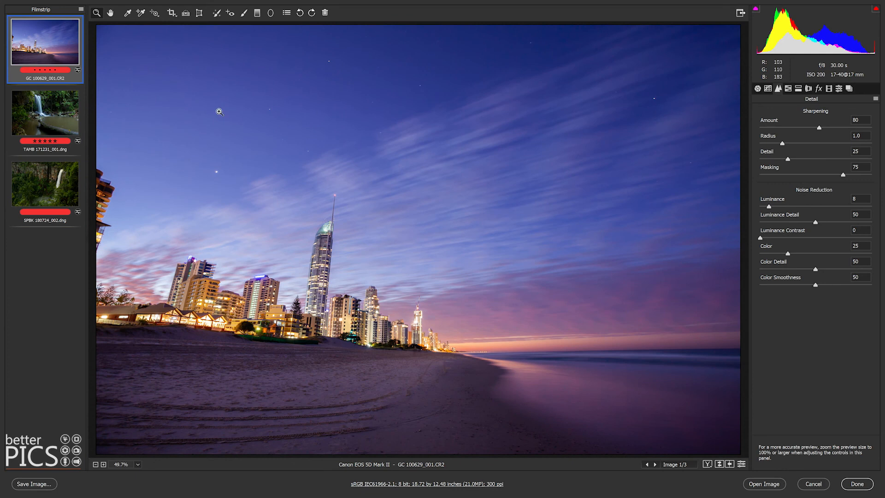
Open TAMB 171231_001.dng and set its white balance to Temperature 7500 and Tint +27.
{"action": "left_click", "coordinate": [68, 122]}
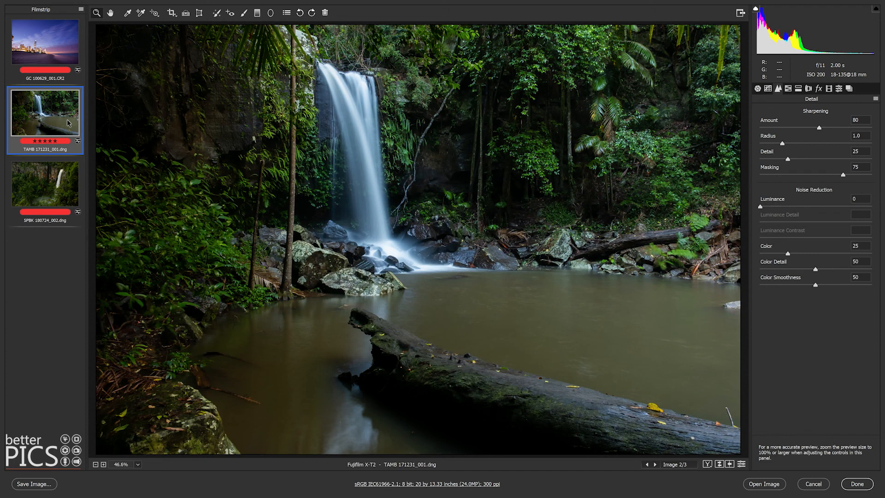
{"action": "left_click", "coordinate": [758, 89]}
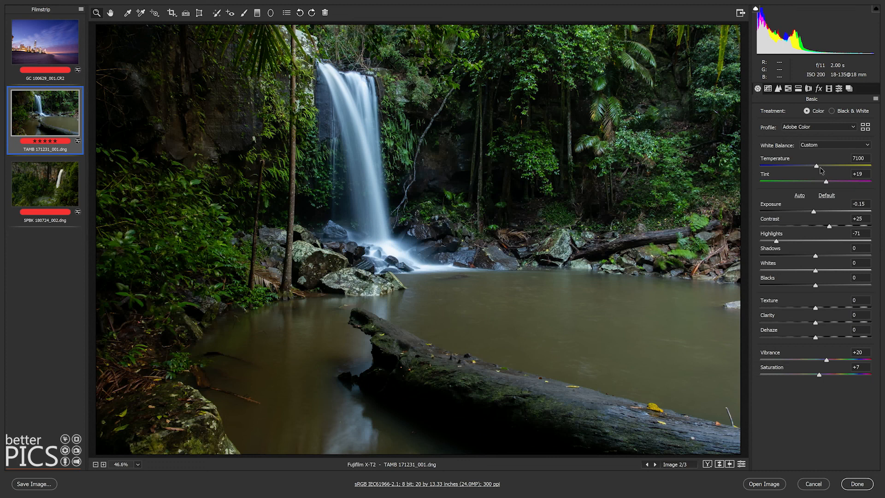
{"action": "left_click_drag", "start_coordinate": [817, 167], "coordinate": [830, 185]}
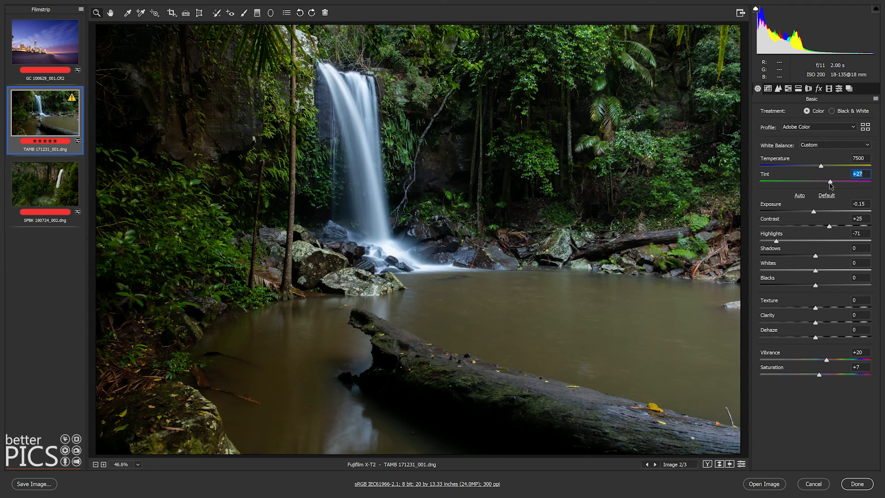
Compare the waterfall photo with its original in the before/after views and return to the single view.
{"action": "left_click", "coordinate": [707, 464]}
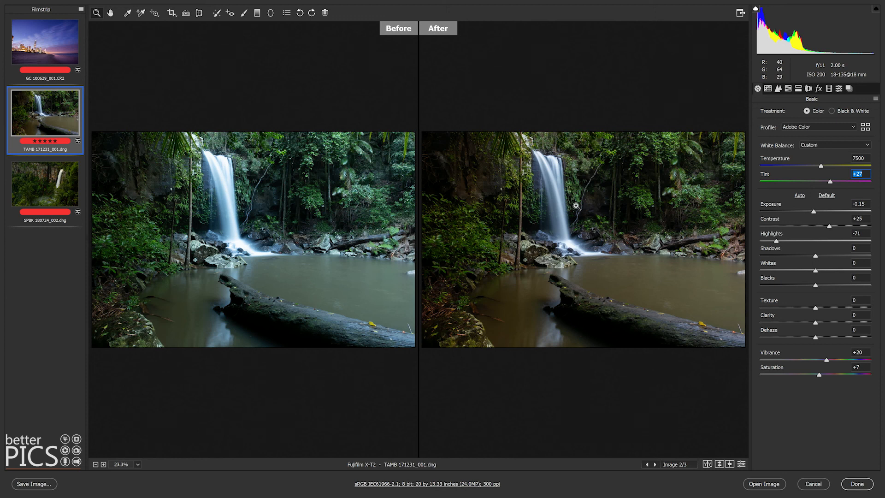
{"action": "left_click", "coordinate": [707, 464]}
{"action": "left_click", "coordinate": [706, 463]}
{"action": "left_click", "coordinate": [707, 464]}
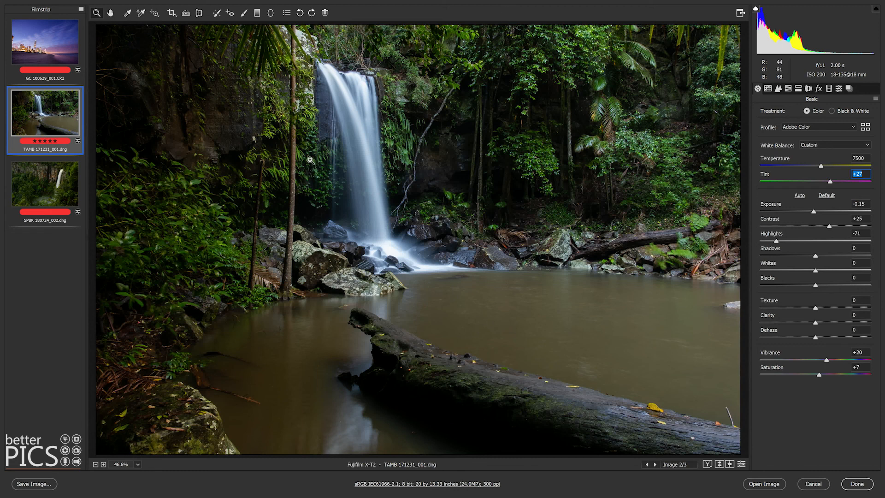
Set the waterfall photo's overall Exposure to -0.70.
{"action": "left_click", "coordinate": [241, 16]}
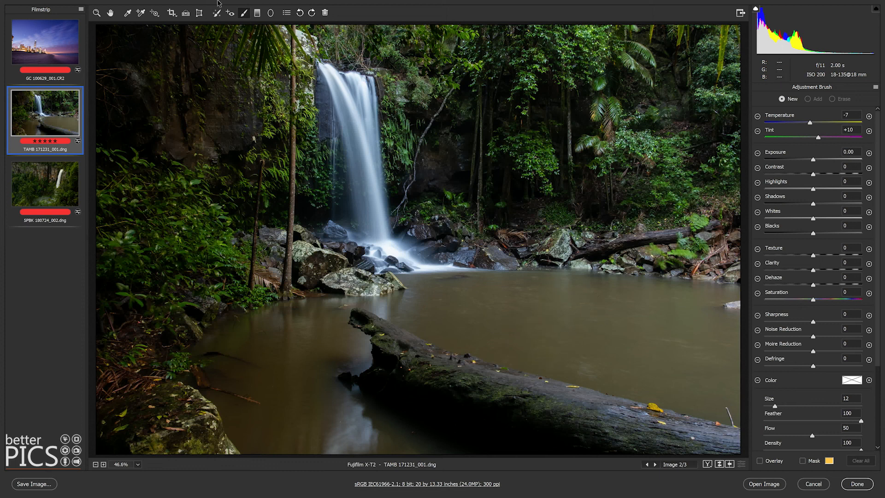
{"action": "left_click", "coordinate": [96, 13]}
{"action": "left_click_drag", "start_coordinate": [813, 212], "coordinate": [807, 212]}
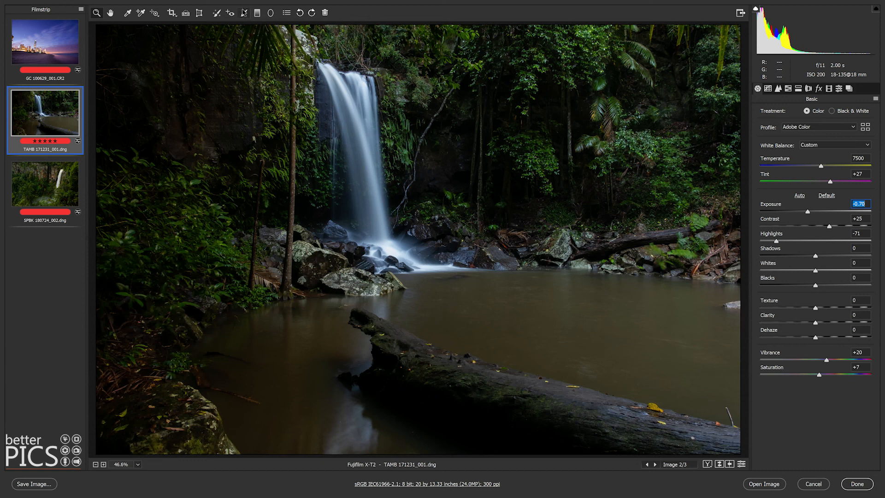
Set up the Adjustment Brush with Temperature 0, Tint 0, Exposure +0.25 and Size 21.
{"action": "left_click", "coordinate": [244, 12]}
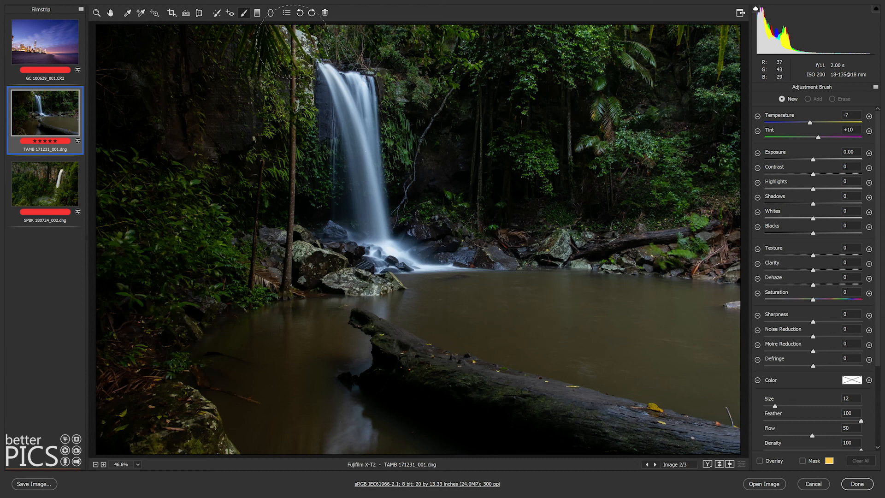
{"action": "left_click", "coordinate": [854, 130]}
{"action": "type", "text": "0"}
{"action": "left_click", "coordinate": [852, 115]}
{"action": "type", "text": "0"}
{"action": "left_click_drag", "start_coordinate": [814, 160], "coordinate": [816, 159]}
{"action": "left_click", "coordinate": [783, 406]}
Brighten the foliage left of the waterfall and the mossy foreground rock with several separate brush adjustments.
{"action": "left_click", "coordinate": [267, 137]}
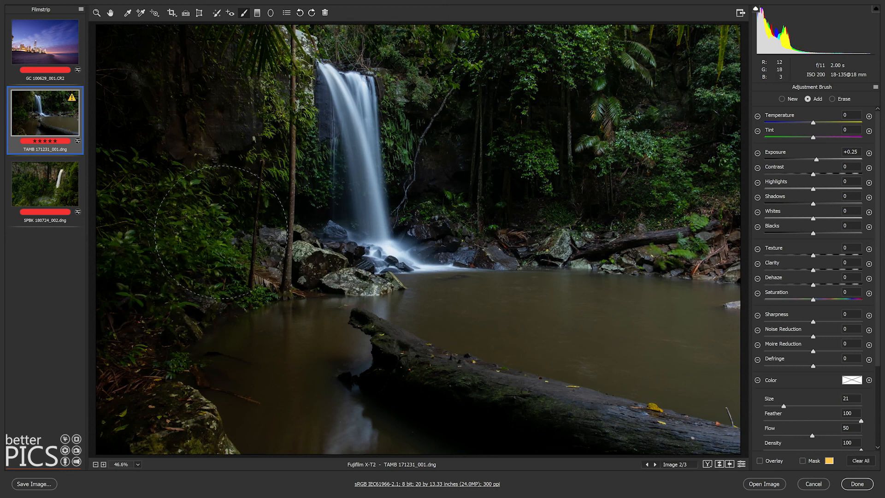
{"action": "key", "text": "n"}
{"action": "mouse_move", "coordinate": [179, 234]}
{"action": "left_mouse_down"}
{"action": "mouse_move", "coordinate": [186, 269]}
{"action": "mouse_move", "coordinate": [160, 278]}
{"action": "mouse_move", "coordinate": [161, 306]}
{"action": "left_mouse_up"}
{"action": "key", "text": "n"}
{"action": "key", "text": "n"}
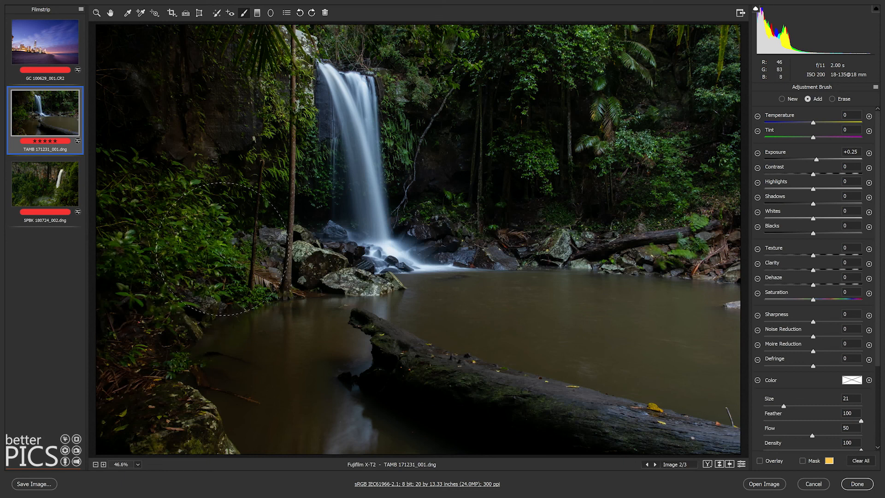
{"action": "left_click_drag", "start_coordinate": [261, 176], "coordinate": [254, 207]}
{"action": "key", "text": "n"}
{"action": "left_click", "coordinate": [167, 405]}
{"action": "key", "text": "n"}
{"action": "left_click", "coordinate": [203, 196]}
Brighten the dark cliff face left of the waterfall with new brush adjustments.
{"action": "key", "text": "n"}
{"action": "left_click", "coordinate": [143, 74]}
{"action": "key", "text": "n"}
{"action": "left_click", "coordinate": [186, 69]}
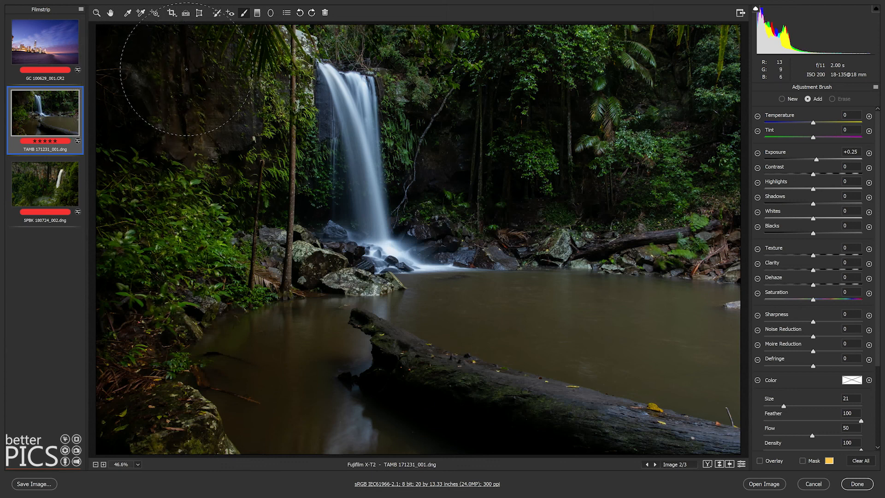
{"action": "left_click", "coordinate": [226, 111]}
Paint more brightening over the left bank, foreground rock, fallen log and nearby water, adding another brush adjustment on the cliff.
{"action": "key", "text": "n"}
{"action": "left_click", "coordinate": [184, 310]}
{"action": "key", "text": "n"}
{"action": "left_click", "coordinate": [169, 381]}
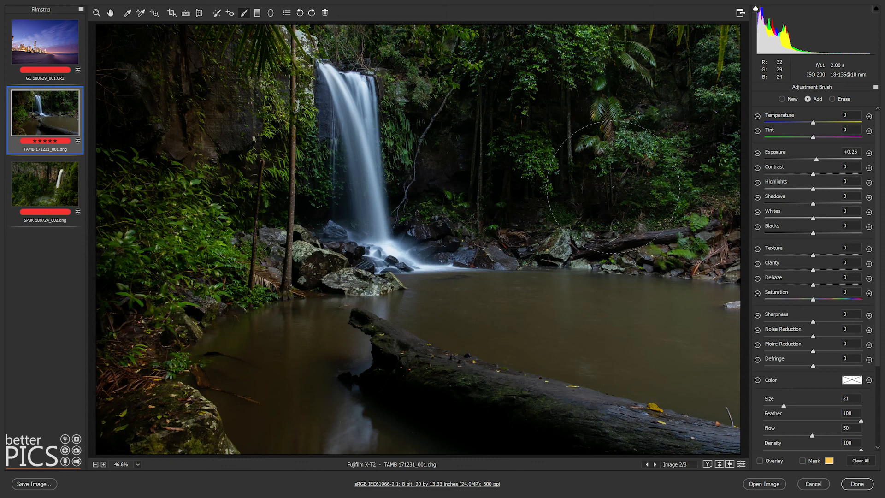
{"action": "left_click_drag", "start_coordinate": [386, 408], "coordinate": [525, 443]}
{"action": "left_click_drag", "start_coordinate": [286, 364], "coordinate": [289, 393]}
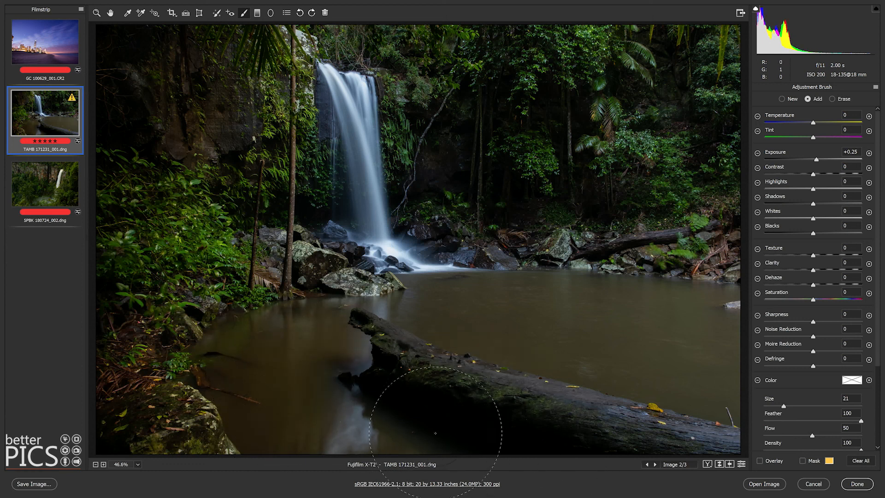
{"action": "key", "text": "n"}
{"action": "mouse_move", "coordinate": [185, 67]}
{"action": "left_mouse_down"}
{"action": "mouse_move", "coordinate": [142, 68]}
{"action": "mouse_move", "coordinate": [170, 107]}
{"action": "mouse_move", "coordinate": [189, 49]}
{"action": "mouse_move", "coordinate": [181, 70]}
{"action": "left_mouse_up"}
{"action": "key", "text": "n"}
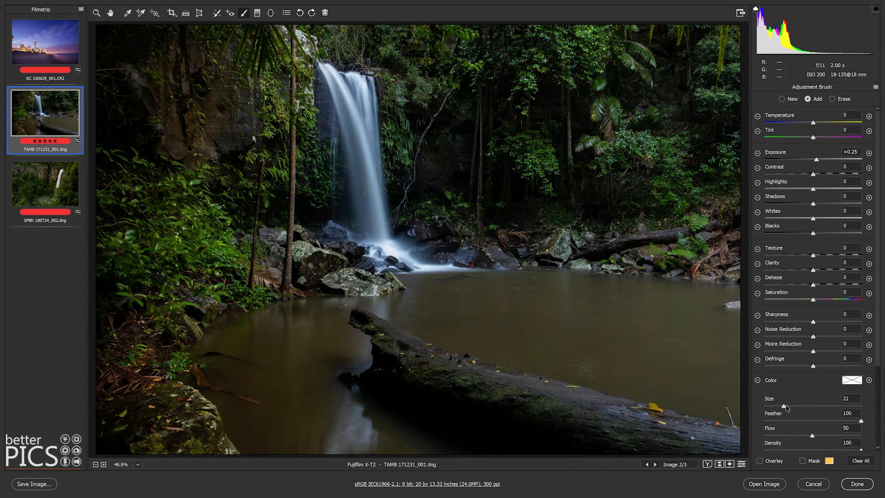
Reduce the brush to Size 8 with Feather 100 and brighten the dark rock face just right of the waterfall.
{"action": "left_click", "coordinate": [776, 406]}
{"action": "left_click_drag", "start_coordinate": [778, 411], "coordinate": [770, 407]}
{"action": "left_click", "coordinate": [857, 421]}
{"action": "left_click_drag", "start_coordinate": [858, 420], "coordinate": [871, 423]}
{"action": "left_click_drag", "start_coordinate": [454, 149], "coordinate": [447, 171]}
{"action": "left_click", "coordinate": [459, 164]}
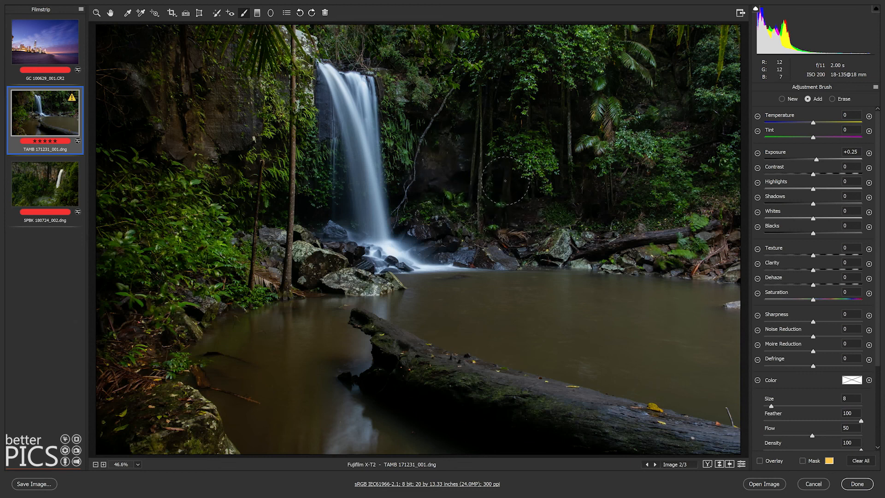
Add further Exposure +0.25 brush adjustments over the dark trees and foliage right of the waterfall.
{"action": "key", "text": "ctrl+z"}
{"action": "key", "text": "ctrl+z"}
{"action": "key", "text": "ctrl+z"}
{"action": "key", "text": "ctrl+z"}
{"action": "key", "text": "ctrl+z"}
{"action": "key", "text": "ctrl+z"}
{"action": "key", "text": "ctrl+z"}
{"action": "key", "text": "ctrl+z"}
{"action": "key", "text": "ctrl+z"}
{"action": "key", "text": "ctrl+z"}
{"action": "key", "text": "ctrl+z"}
{"action": "key", "text": "ctrl+z"}
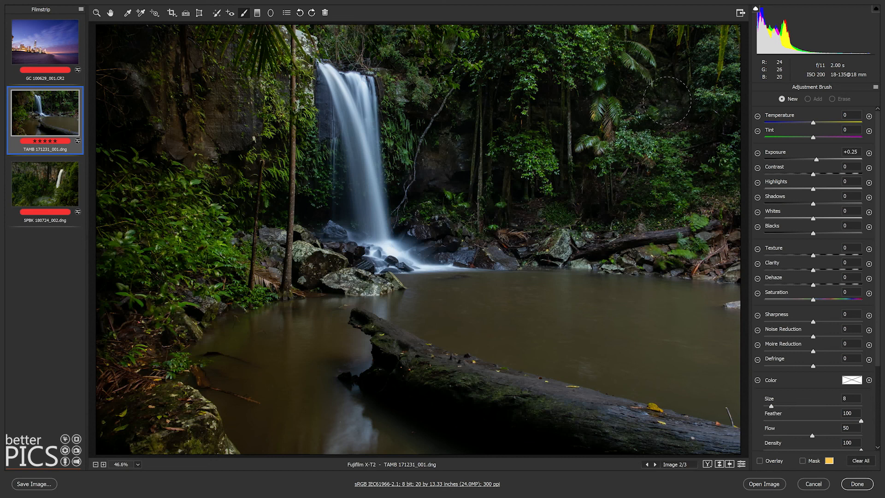
{"action": "key", "text": "ctrl+z"}
{"action": "key", "text": "ctrl+z"}
{"action": "key", "text": "ctrl+z"}
Examine the base of the waterfall up close, check the brush pins, and inspect the upper falls outside the Adjustment Brush.
{"action": "left_click", "coordinate": [403, 258], "text": "ctrl"}
{"action": "left_click", "coordinate": [402, 233], "text": "ctrl"}
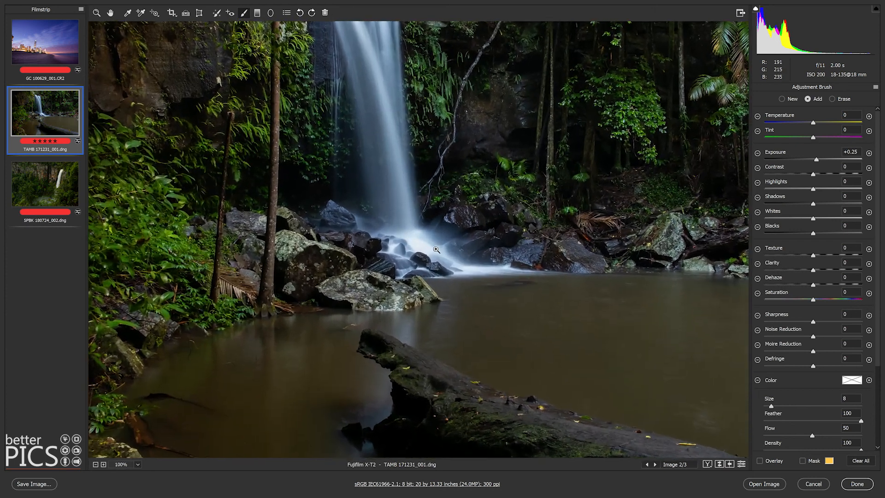
{"action": "left_click", "coordinate": [405, 232], "text": "ctrl"}
{"action": "left_click", "coordinate": [410, 232], "text": "ctrl"}
{"action": "left_click", "coordinate": [391, 224], "text": "ctrl"}
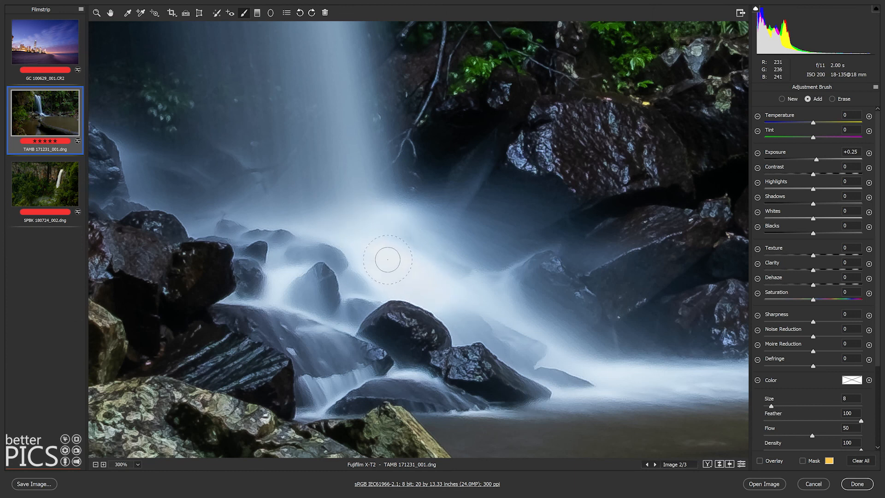
{"action": "key", "text": "ctrl+0"}
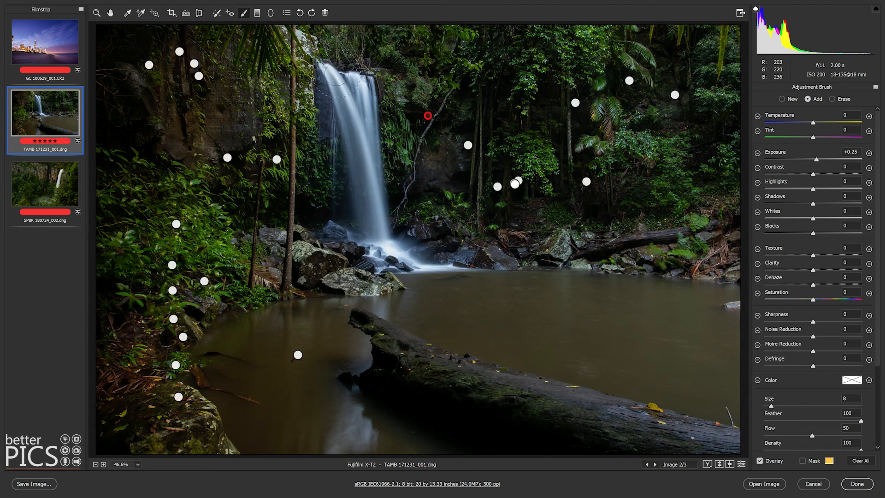
{"action": "left_click", "coordinate": [97, 13]}
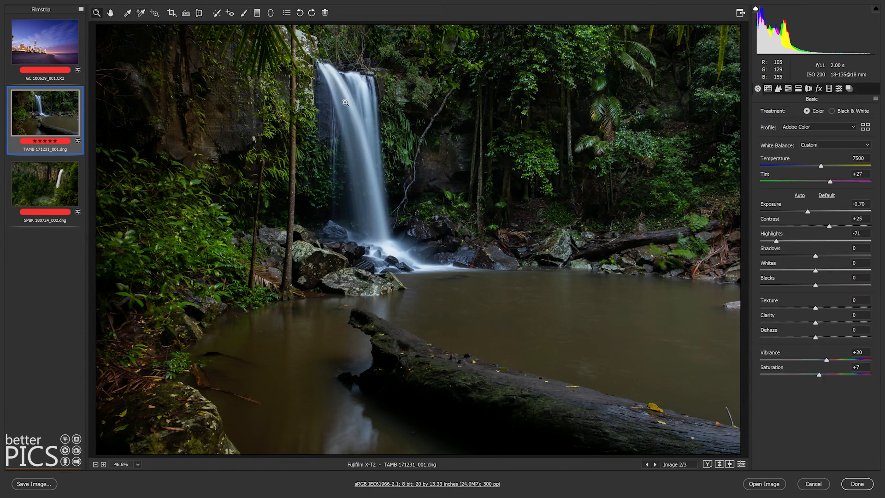
{"action": "left_click", "coordinate": [341, 87]}
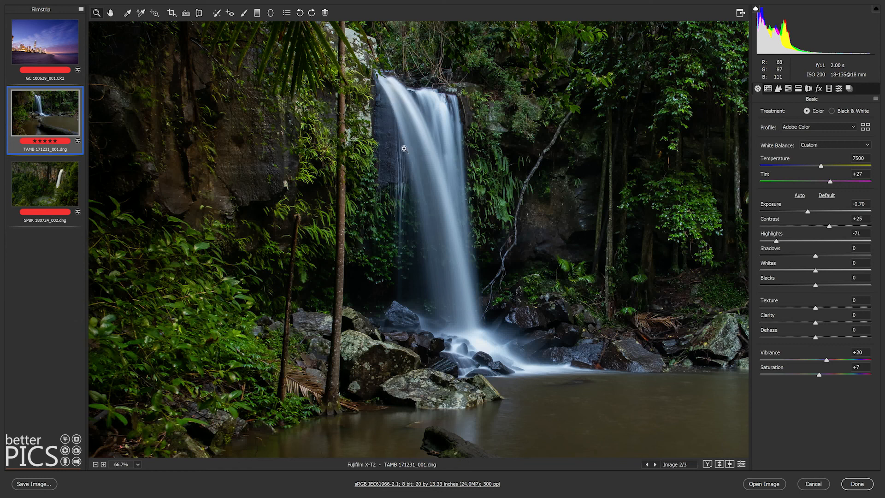
Start a new Exposure +0.25 brush adjustment and brighten the rock face and foliage right of the waterfall.
{"action": "left_click", "coordinate": [245, 12]}
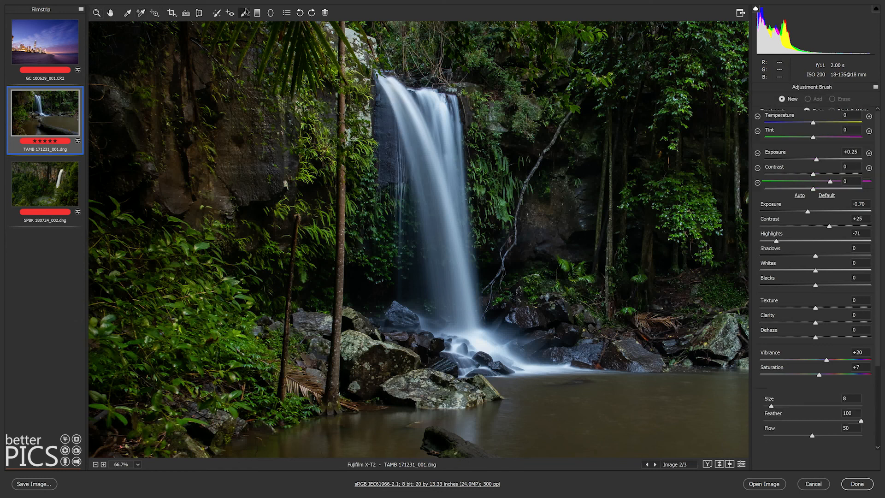
{"action": "left_click", "coordinate": [566, 206]}
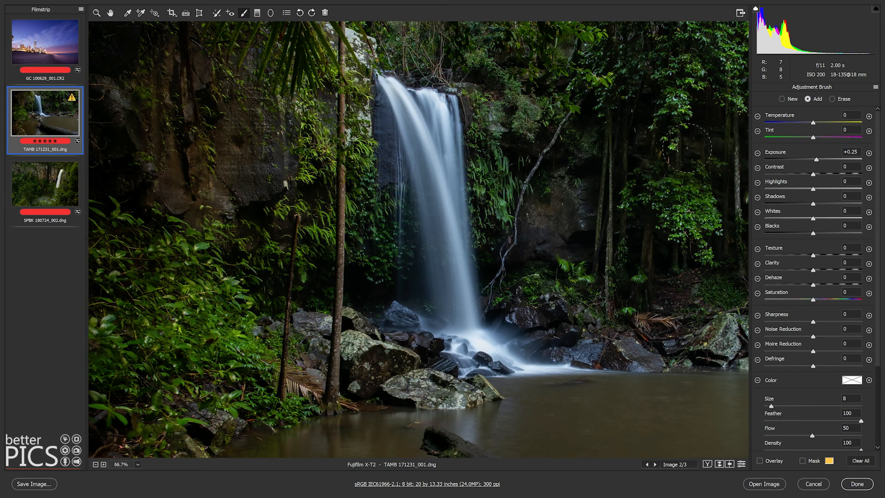
{"action": "left_click", "coordinate": [675, 268]}
Extend the current brush adjustment over the dark cliff left of the waterfall.
{"action": "left_click_drag", "start_coordinate": [276, 241], "coordinate": [621, 250]}
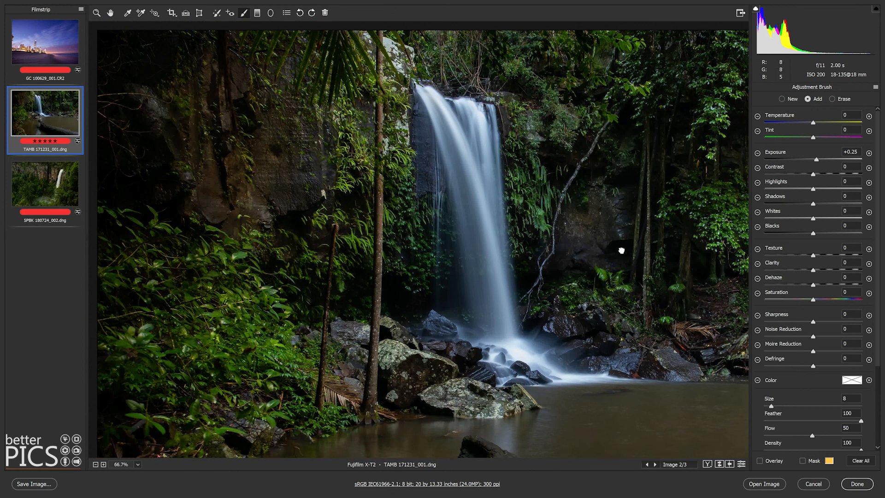
{"action": "left_click_drag", "start_coordinate": [177, 56], "coordinate": [160, 66]}
{"action": "mouse_move", "coordinate": [175, 145]}
{"action": "left_mouse_down"}
{"action": "mouse_move", "coordinate": [140, 142]}
{"action": "mouse_move", "coordinate": [160, 194]}
{"action": "mouse_move", "coordinate": [128, 140]}
{"action": "mouse_move", "coordinate": [166, 164]}
{"action": "mouse_move", "coordinate": [197, 148]}
{"action": "left_mouse_up"}
{"action": "key", "text": "ctrl+0"}
{"action": "mouse_move", "coordinate": [107, 63]}
{"action": "left_mouse_down"}
{"action": "mouse_move", "coordinate": [139, 38]}
{"action": "mouse_move", "coordinate": [119, 105]}
{"action": "mouse_move", "coordinate": [152, 149]}
{"action": "mouse_move", "coordinate": [180, 78]}
{"action": "mouse_move", "coordinate": [188, 124]}
{"action": "left_mouse_up"}
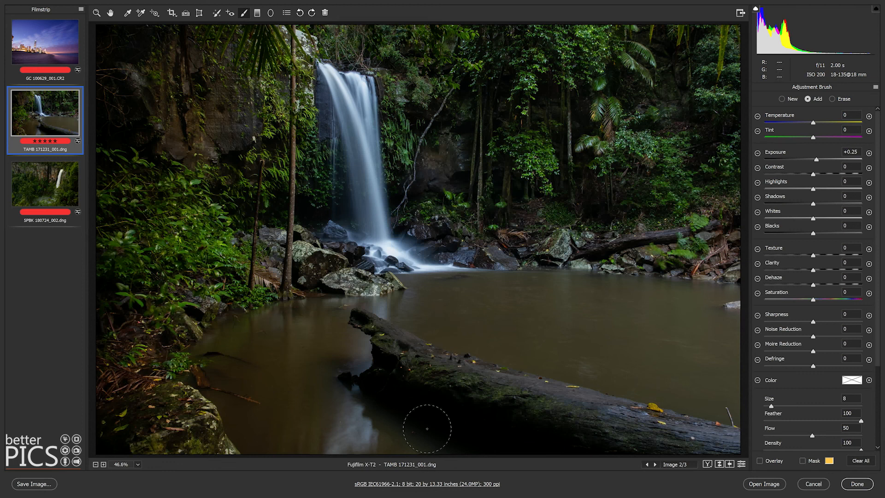
Brighten the shadowed underside of the fallen log with the same brush adjustment and leave the Adjustment Brush.
{"action": "left_click_drag", "start_coordinate": [397, 388], "coordinate": [563, 443]}
{"action": "mouse_move", "coordinate": [381, 406]}
{"action": "left_mouse_down"}
{"action": "mouse_move", "coordinate": [507, 446]}
{"action": "mouse_move", "coordinate": [517, 436]}
{"action": "mouse_move", "coordinate": [431, 408]}
{"action": "mouse_move", "coordinate": [516, 446]}
{"action": "mouse_move", "coordinate": [524, 439]}
{"action": "left_mouse_up"}
{"action": "left_click", "coordinate": [96, 13]}
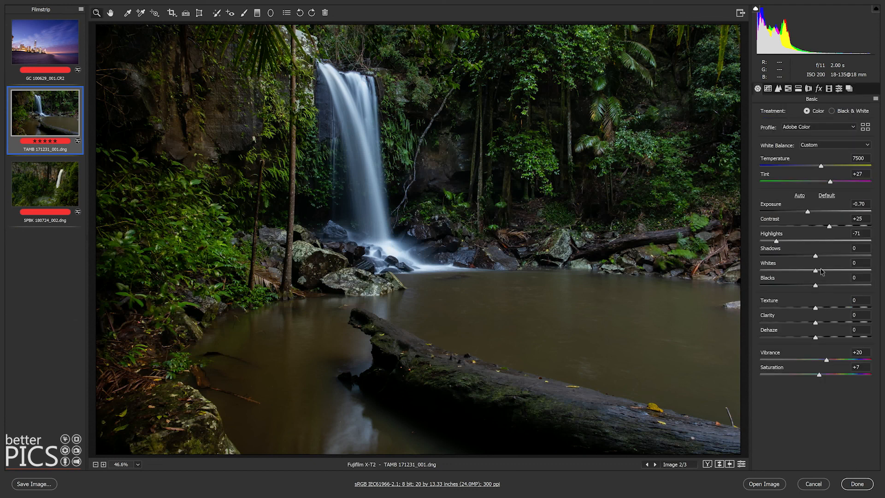
Brush a new Exposure +0.25 adjustment along the dark underside of the fallen log and set its Shadows to +22.
{"action": "mouse_move", "coordinate": [835, 256]}
{"action": "left_mouse_down"}
{"action": "mouse_move", "coordinate": [877, 263]}
{"action": "mouse_move", "coordinate": [822, 253]}
{"action": "left_mouse_up"}
{"action": "left_click", "coordinate": [244, 12]}
{"action": "key", "text": "space"}
{"action": "left_click_drag", "start_coordinate": [420, 420], "coordinate": [491, 423]}
{"action": "left_click", "coordinate": [490, 422], "text": "ctrl"}
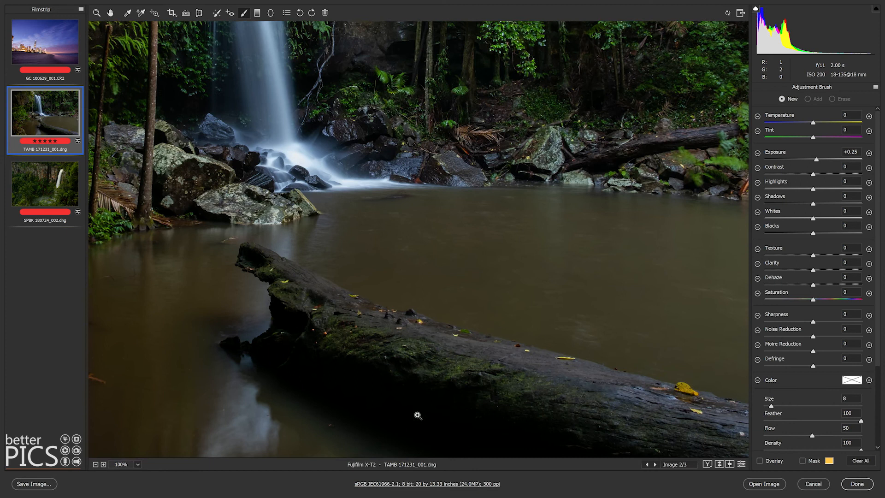
{"action": "left_click", "coordinate": [416, 415], "text": "ctrl"}
{"action": "left_click_drag", "start_coordinate": [416, 261], "coordinate": [427, 251]}
{"action": "left_click_drag", "start_coordinate": [231, 304], "coordinate": [557, 428]}
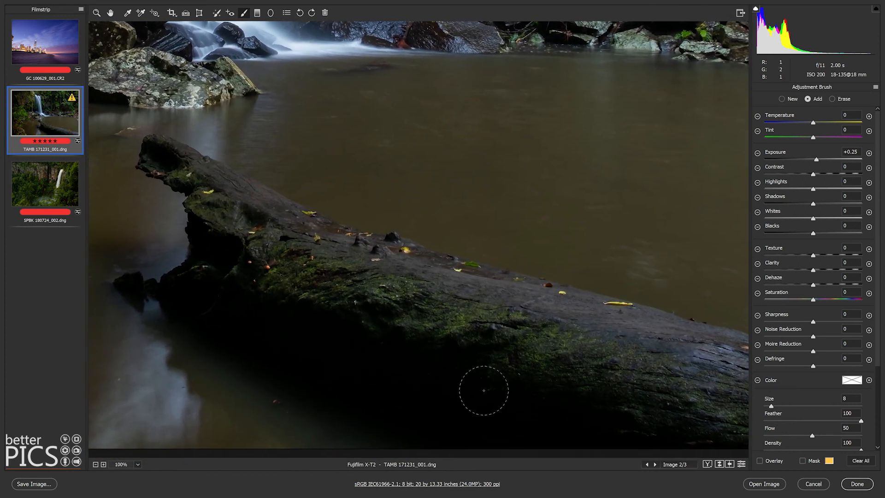
{"action": "left_click", "coordinate": [824, 205]}
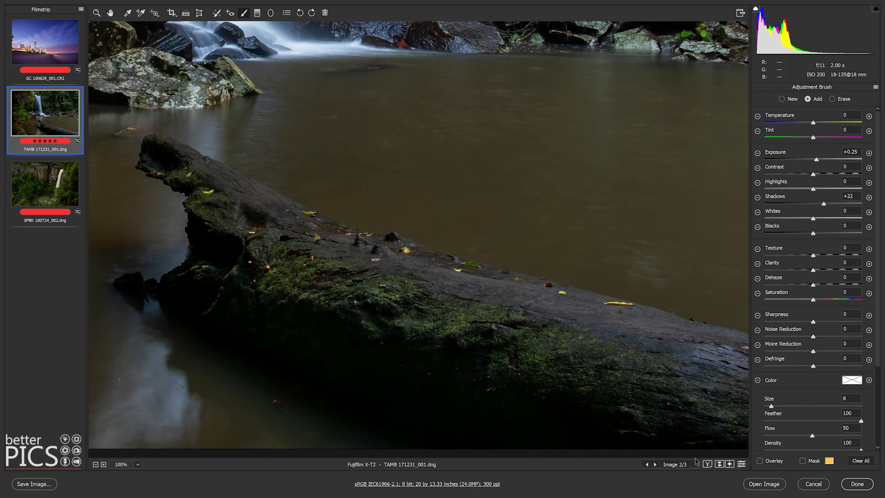
{"action": "key", "text": "ctrl+alt+z"}
{"action": "key", "text": "ctrl+0"}
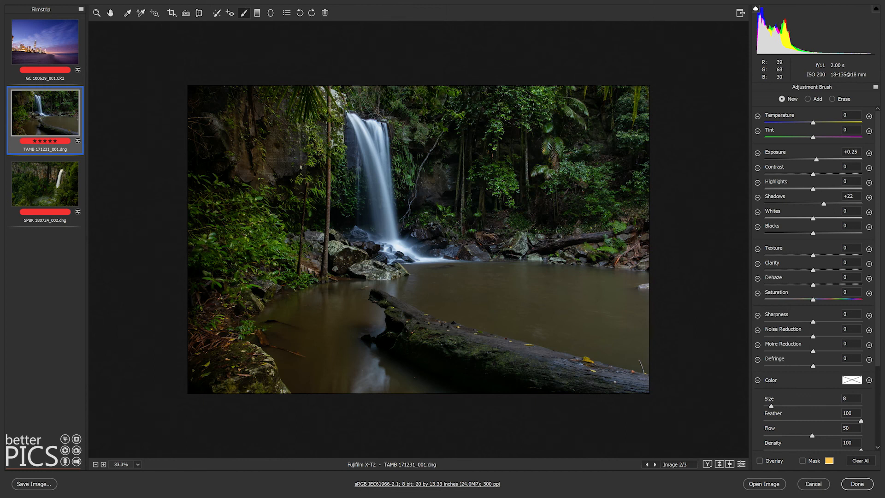
Start a new brush adjustment with Shadows 0, Exposure -0.25 and size 19, and darken the foliage and water along the photo's right side.
{"action": "left_click", "coordinate": [851, 195]}
{"action": "double_click", "coordinate": [823, 203]}
{"action": "left_click", "coordinate": [808, 159]}
{"action": "left_click_drag", "start_coordinate": [807, 160], "coordinate": [810, 159]}
{"action": "left_click", "coordinate": [781, 406]}
{"action": "left_click_drag", "start_coordinate": [448, 79], "coordinate": [567, 139]}
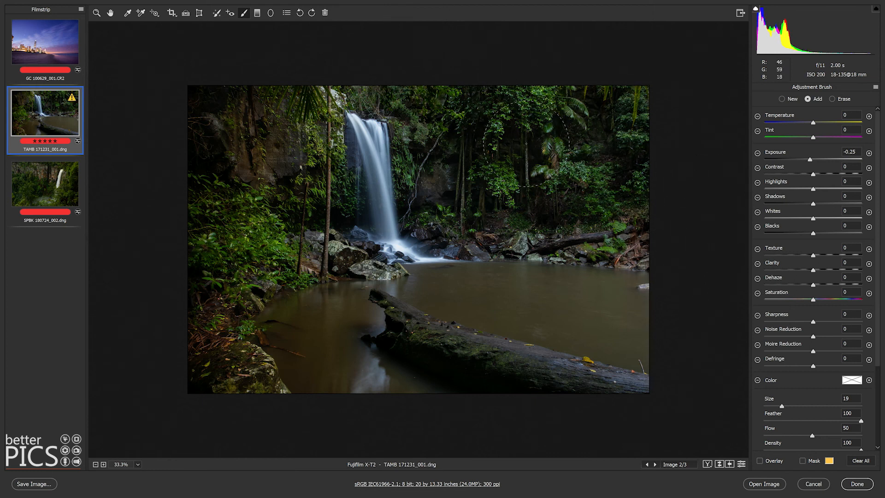
{"action": "left_click_drag", "start_coordinate": [724, 295], "coordinate": [705, 291]}
{"action": "left_click_drag", "start_coordinate": [635, 275], "coordinate": [645, 302]}
{"action": "mouse_move", "coordinate": [553, 263]}
{"action": "left_mouse_down"}
{"action": "mouse_move", "coordinate": [627, 327]}
{"action": "mouse_move", "coordinate": [665, 344]}
{"action": "left_mouse_up"}
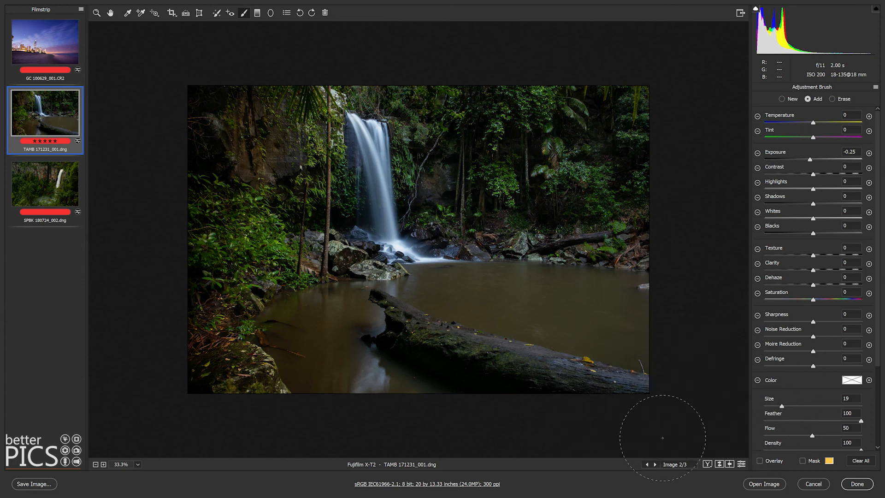
Compare the edited waterfall photo with its original and open SPBK 180724_002.dng in a single-image view.
{"action": "left_click", "coordinate": [706, 463]}
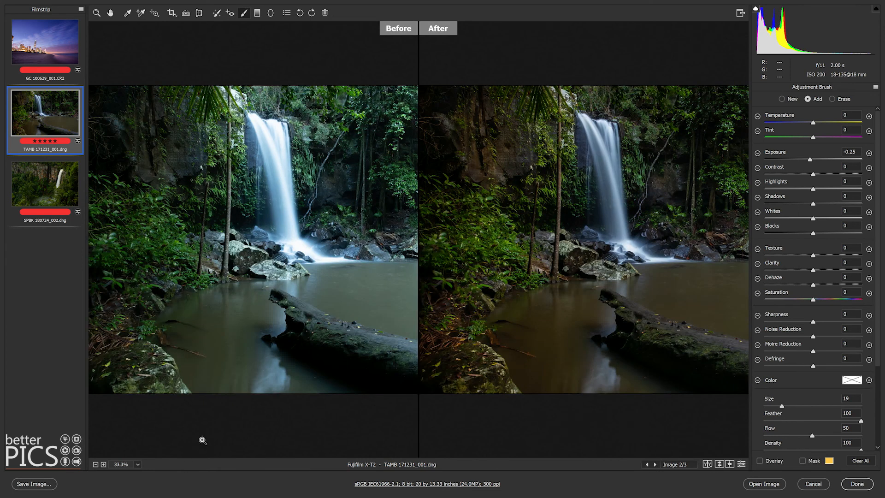
{"action": "key", "text": "ctrl+0"}
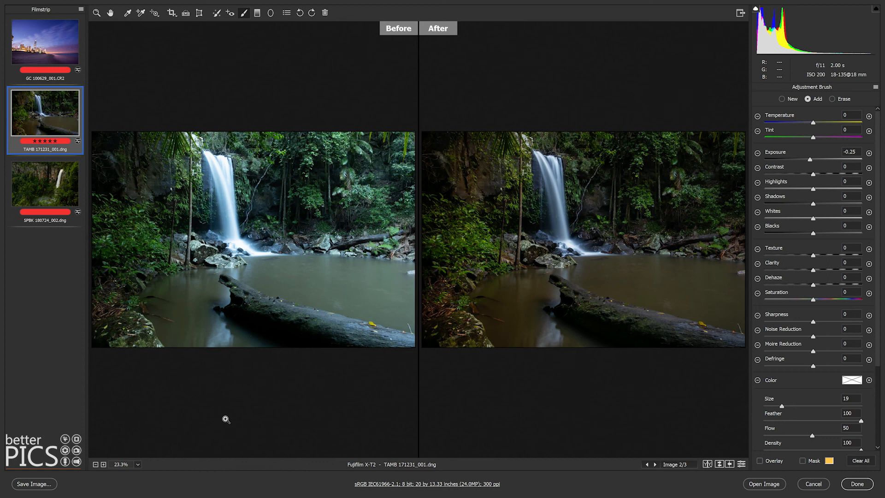
{"action": "left_click", "coordinate": [67, 196]}
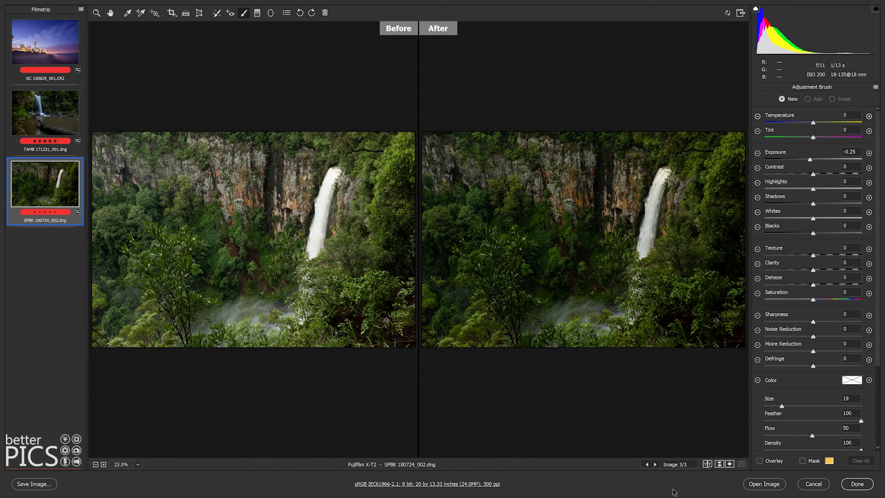
{"action": "left_click", "coordinate": [705, 464]}
{"action": "left_click", "coordinate": [706, 464]}
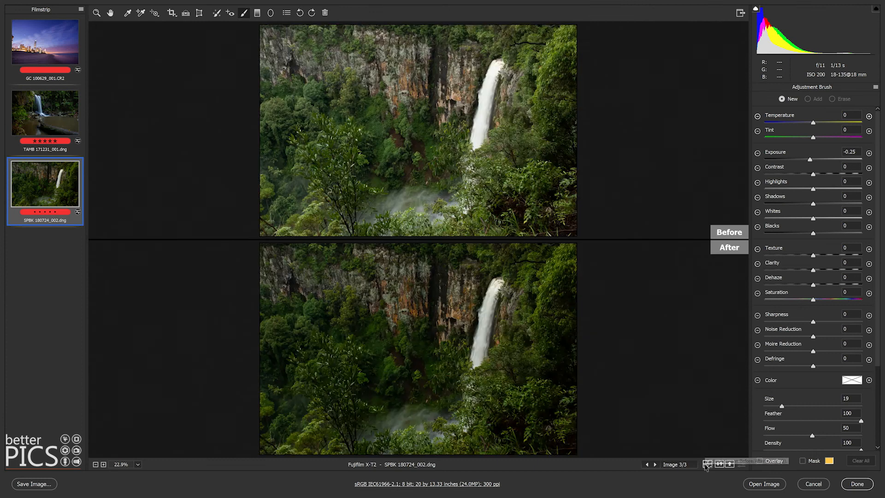
{"action": "left_click", "coordinate": [706, 464]}
{"action": "left_click", "coordinate": [706, 464]}
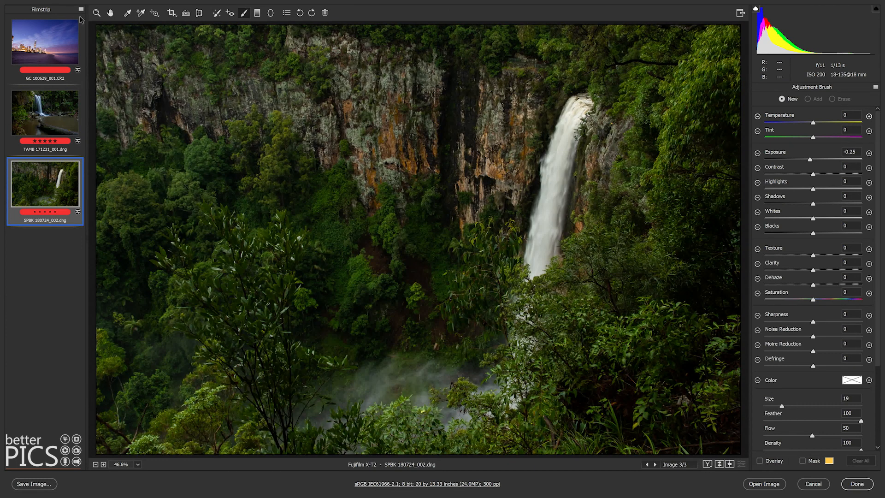
Set the photo's white balance to Temperature 5350 and Tint +19, with Exposure -0.80 and Highlights -100.
{"action": "left_click", "coordinate": [94, 14]}
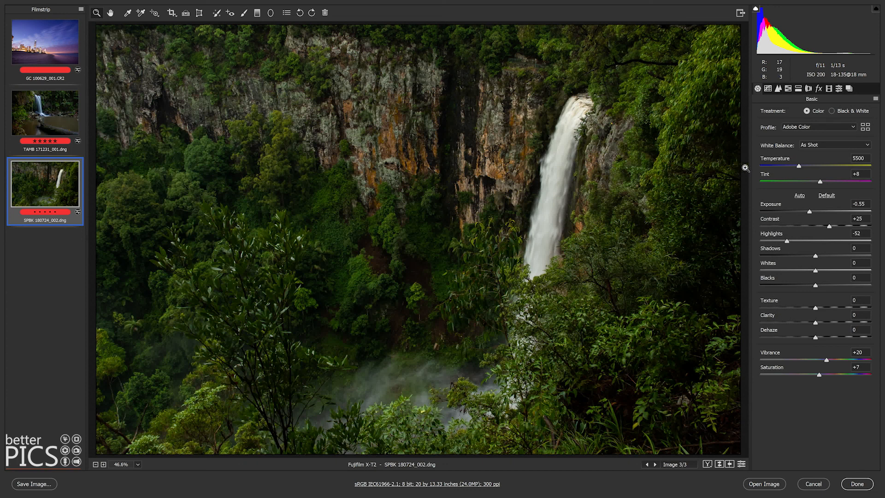
{"action": "left_click", "coordinate": [799, 167]}
{"action": "mouse_move", "coordinate": [798, 168]}
{"action": "left_mouse_down"}
{"action": "mouse_move", "coordinate": [828, 182]}
{"action": "mouse_move", "coordinate": [796, 167]}
{"action": "left_mouse_up"}
{"action": "left_click_drag", "start_coordinate": [809, 212], "coordinate": [806, 215]}
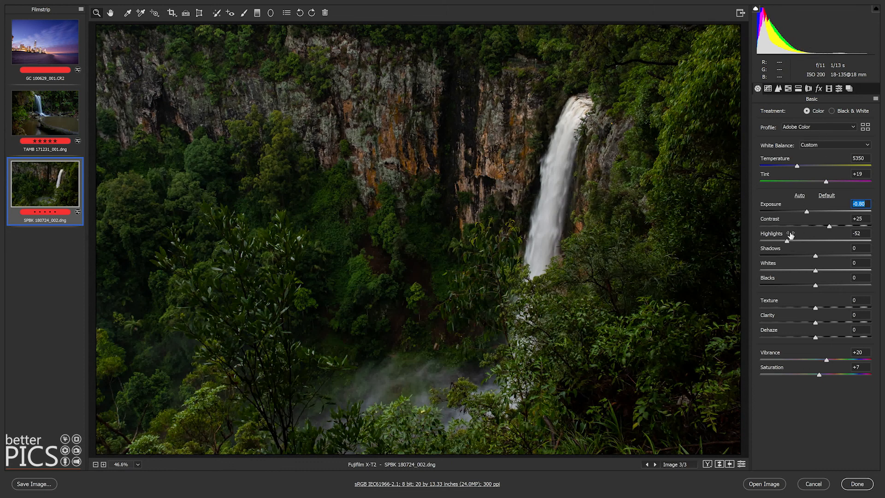
{"action": "left_click_drag", "start_coordinate": [783, 243], "coordinate": [760, 240]}
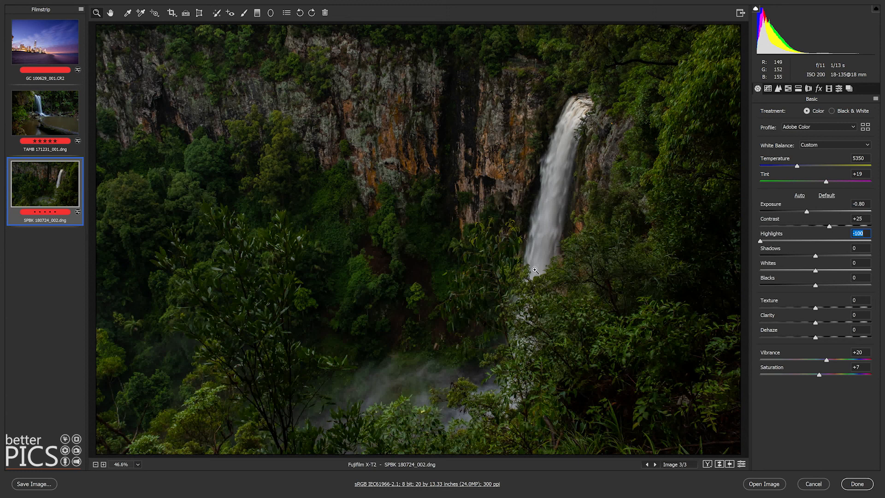
Start a size 19 brush adjustment with Exposure +0.25 and brighten the rock face along the cliff.
{"action": "left_click", "coordinate": [243, 14]}
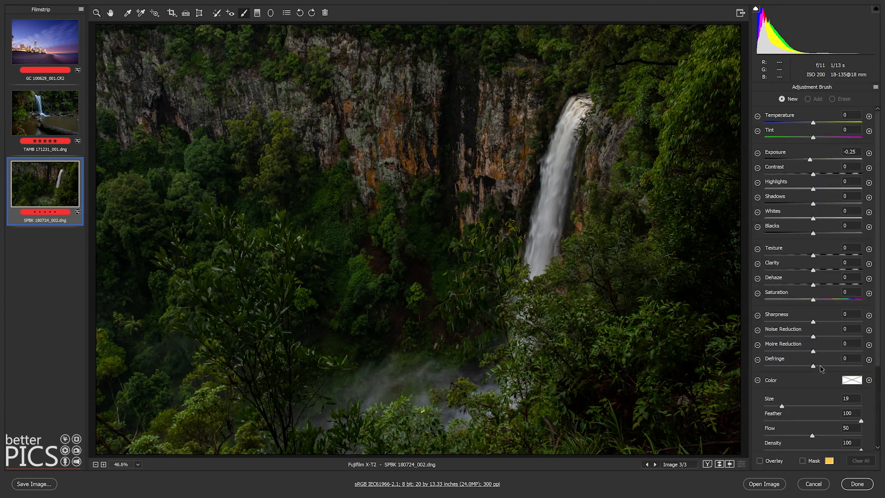
{"action": "left_click", "coordinate": [781, 409]}
{"action": "left_click", "coordinate": [417, 114]}
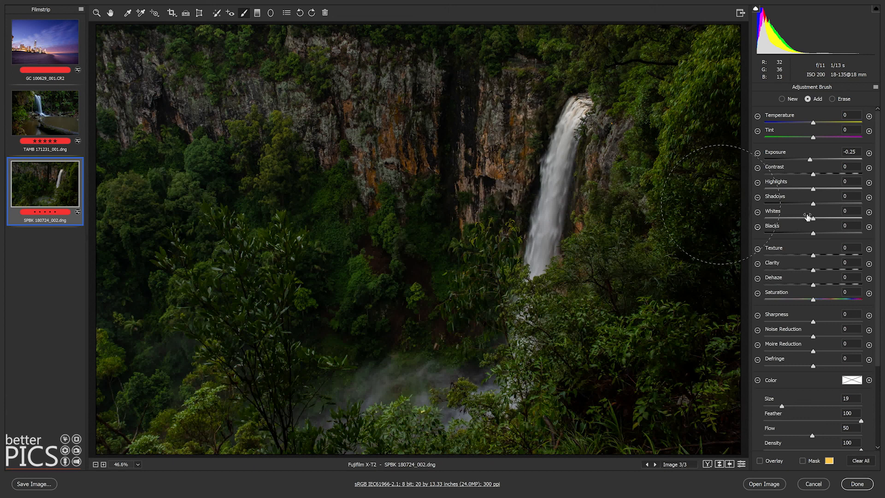
{"action": "left_click_drag", "start_coordinate": [809, 160], "coordinate": [816, 161]}
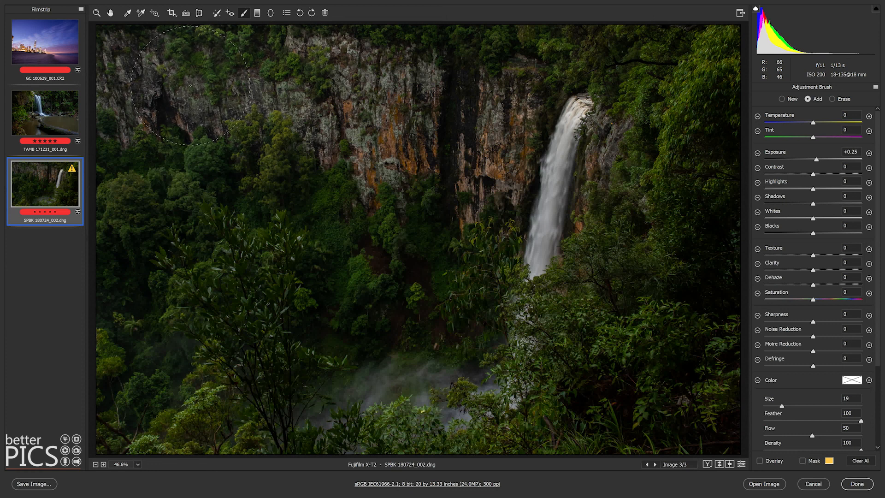
{"action": "left_click_drag", "start_coordinate": [190, 86], "coordinate": [278, 98]}
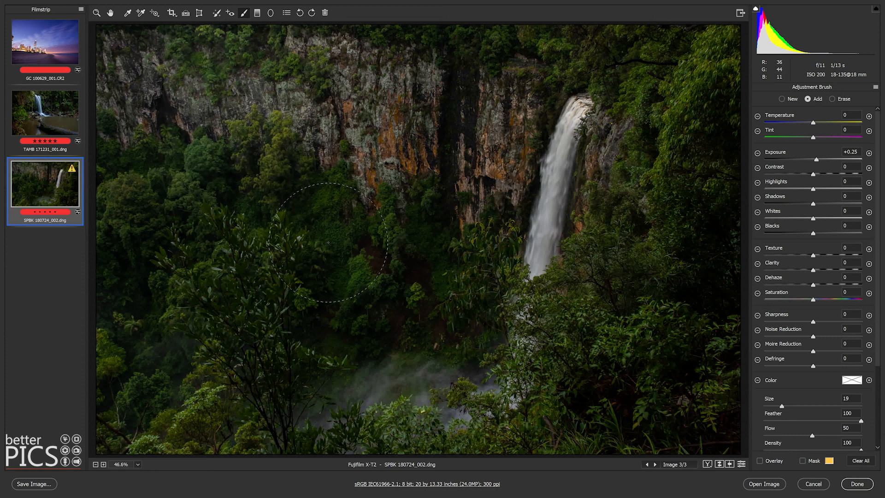
Extend the brush adjustment over the foliage and bare earth in the gully below the cliff.
{"action": "key", "text": "ctrl+z"}
{"action": "left_click_drag", "start_coordinate": [402, 264], "coordinate": [349, 287]}
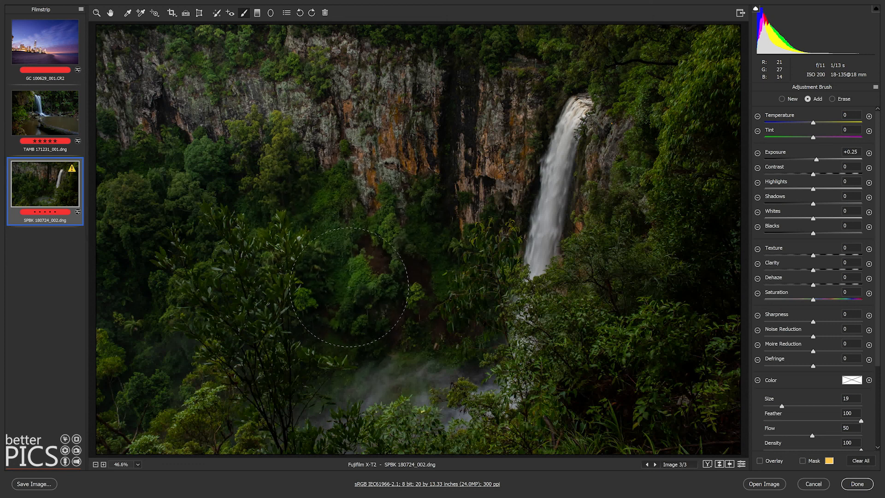
{"action": "key", "text": "ctrl+z"}
{"action": "left_click", "coordinate": [217, 363]}
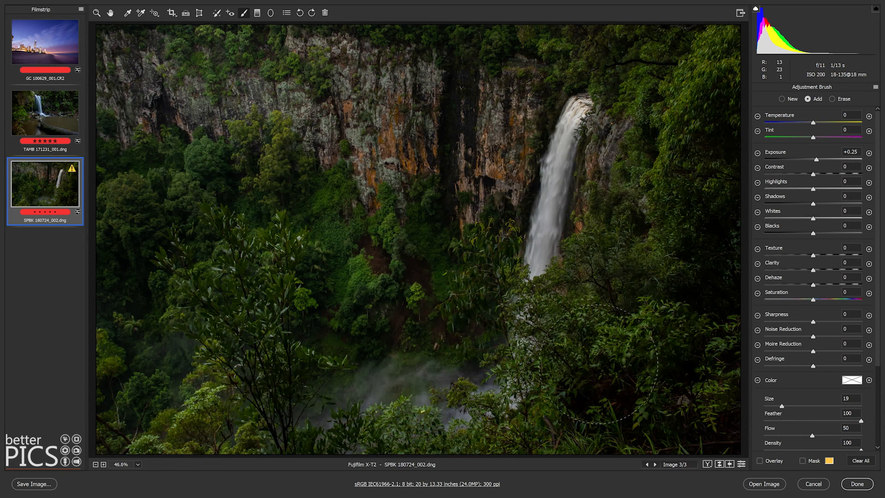
{"action": "left_click", "coordinate": [409, 288]}
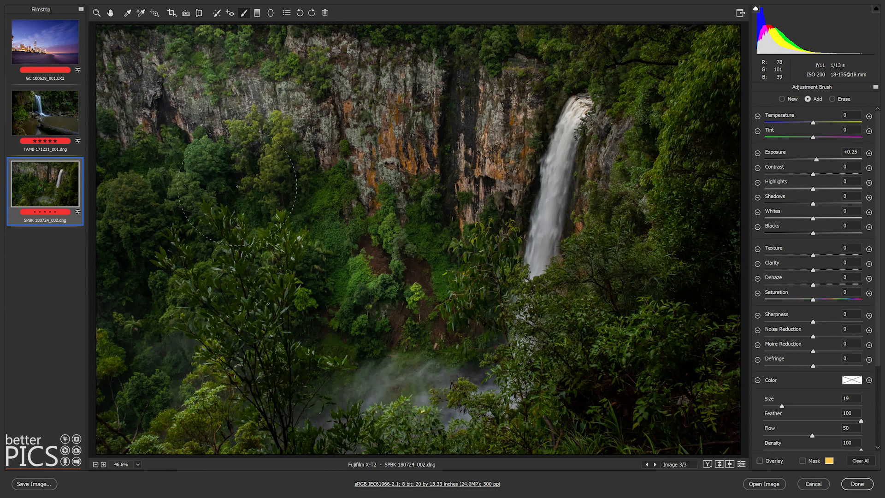
{"action": "key", "text": "ctrl+minus"}
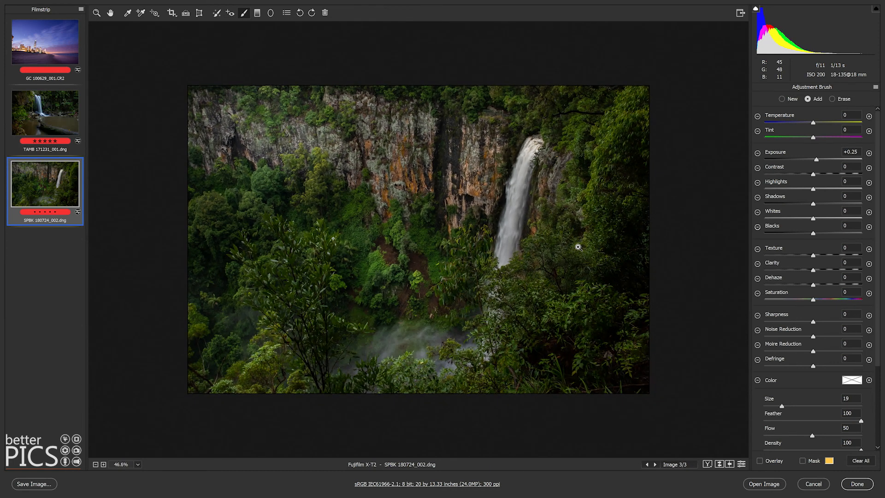
{"action": "key", "text": "ctrl+0"}
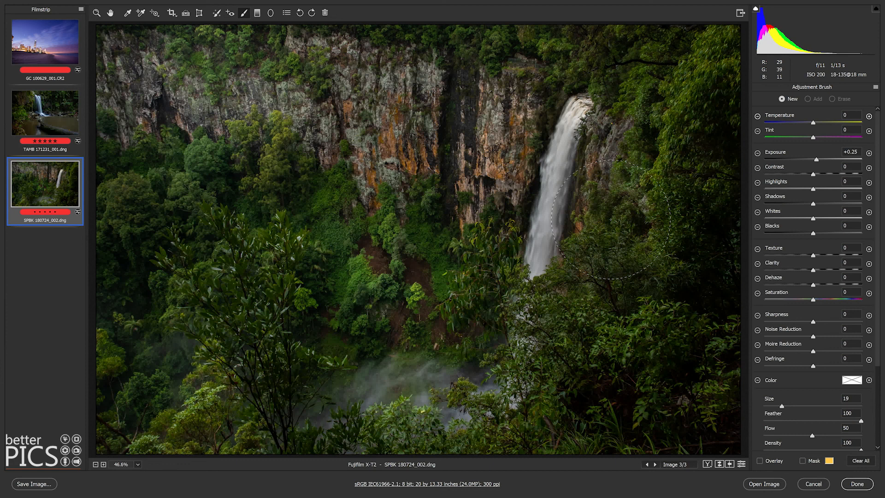
Brush a new Exposure +0.25 adjustment over the waterfall and the mist at its base, and set the photo's overall Exposure to -0.90.
{"action": "mouse_move", "coordinate": [575, 142]}
{"action": "left_mouse_down"}
{"action": "mouse_move", "coordinate": [553, 199]}
{"action": "mouse_move", "coordinate": [543, 267]}
{"action": "left_mouse_up"}
{"action": "left_click_drag", "start_coordinate": [538, 304], "coordinate": [537, 317]}
{"action": "mouse_move", "coordinate": [396, 383]}
{"action": "left_mouse_down"}
{"action": "mouse_move", "coordinate": [350, 385]}
{"action": "mouse_move", "coordinate": [478, 382]}
{"action": "mouse_move", "coordinate": [376, 347]}
{"action": "mouse_move", "coordinate": [340, 373]}
{"action": "mouse_move", "coordinate": [376, 373]}
{"action": "mouse_move", "coordinate": [325, 357]}
{"action": "mouse_move", "coordinate": [308, 378]}
{"action": "mouse_move", "coordinate": [343, 361]}
{"action": "left_mouse_up"}
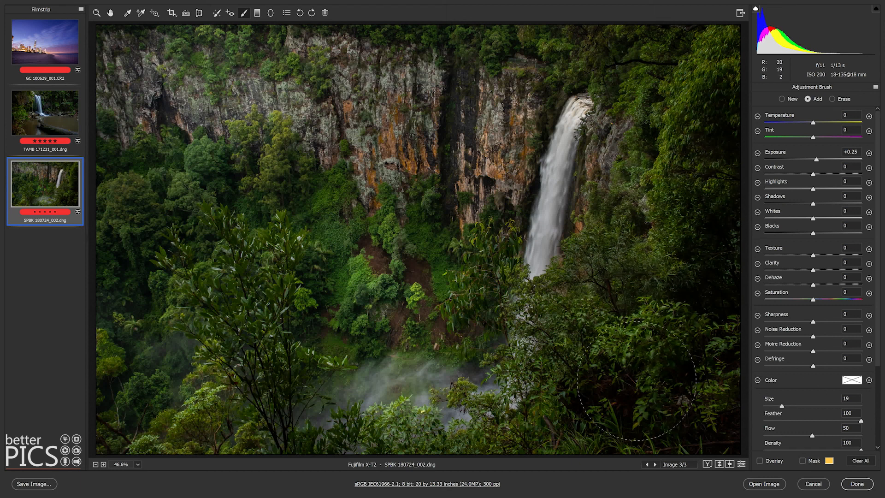
{"action": "key", "text": "z"}
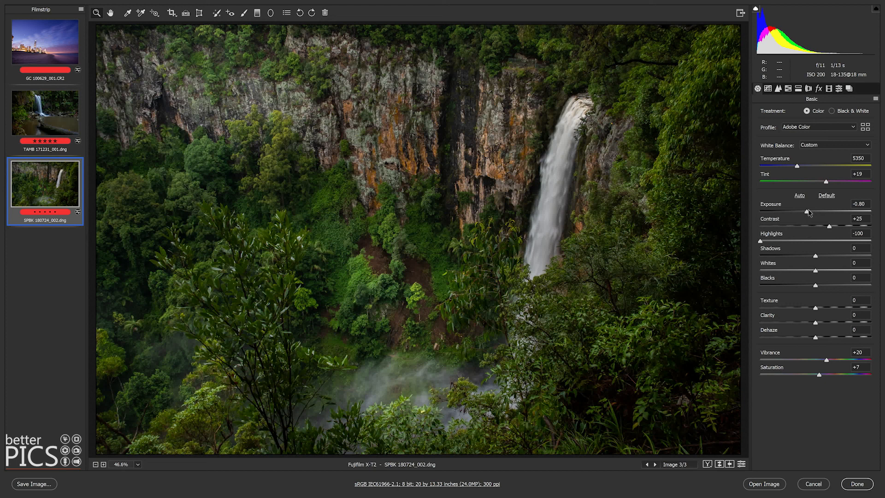
{"action": "left_click_drag", "start_coordinate": [807, 212], "coordinate": [805, 212]}
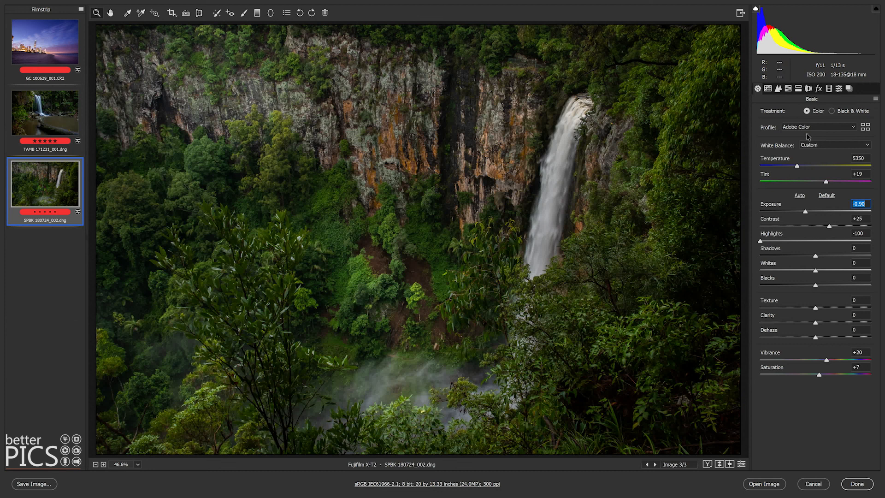
Try shifting the luminance, saturation and hue of the greens with the HSL adjustments.
{"action": "left_click", "coordinate": [790, 90]}
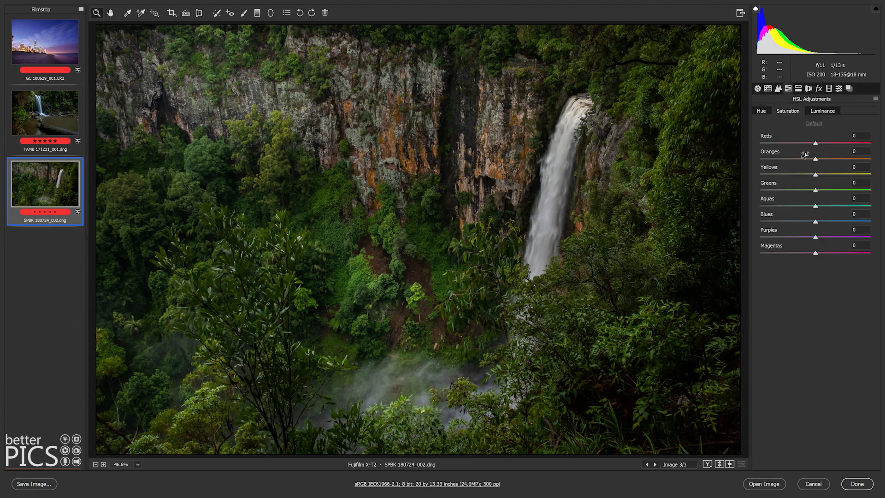
{"action": "left_click", "coordinate": [824, 113]}
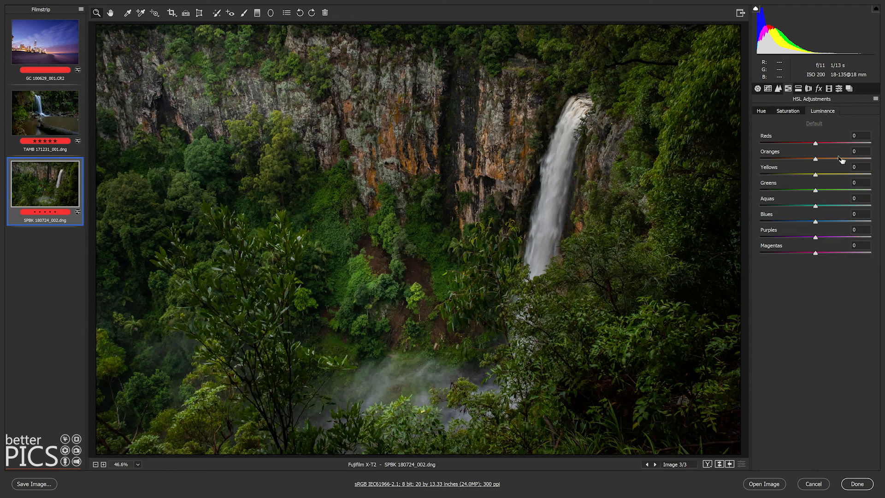
{"action": "mouse_move", "coordinate": [815, 190]}
{"action": "left_mouse_down"}
{"action": "mouse_move", "coordinate": [807, 193]}
{"action": "mouse_move", "coordinate": [815, 192]}
{"action": "left_mouse_up"}
{"action": "left_click", "coordinate": [784, 112]}
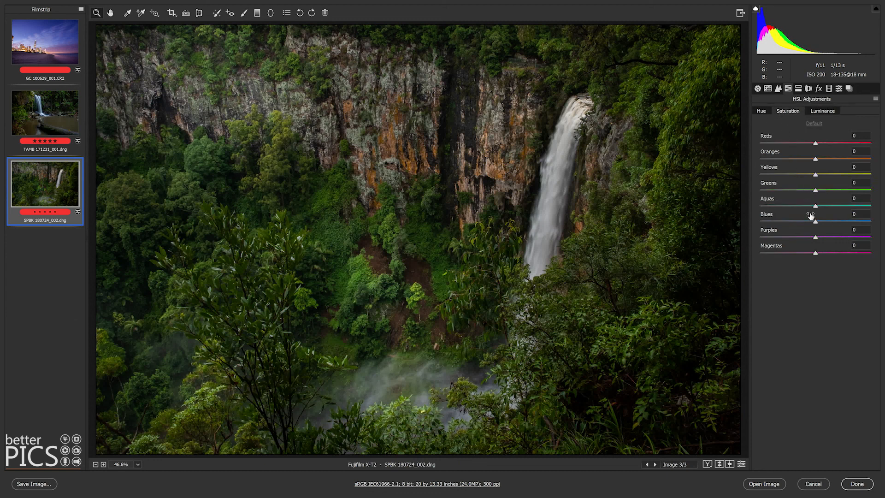
{"action": "left_click", "coordinate": [819, 190]}
{"action": "left_click_drag", "start_coordinate": [821, 190], "coordinate": [819, 190]}
{"action": "left_click", "coordinate": [761, 111]}
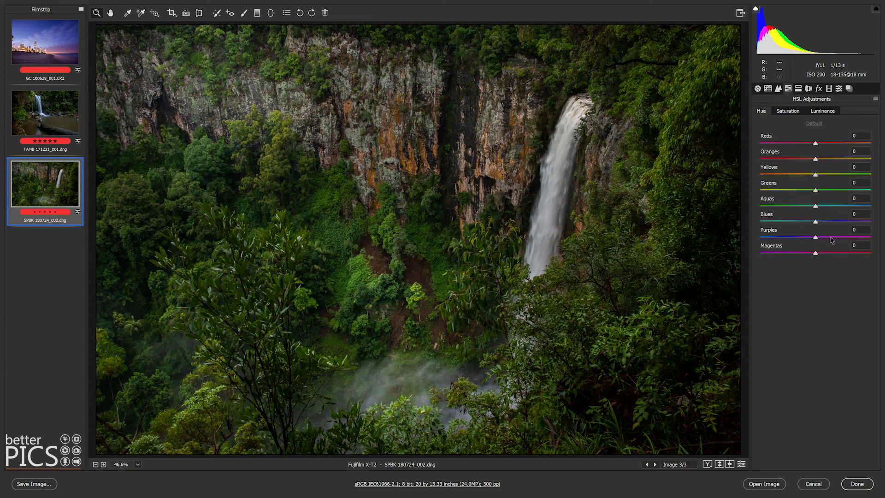
{"action": "left_click_drag", "start_coordinate": [815, 190], "coordinate": [817, 193]}
{"action": "left_click", "coordinate": [757, 89]}
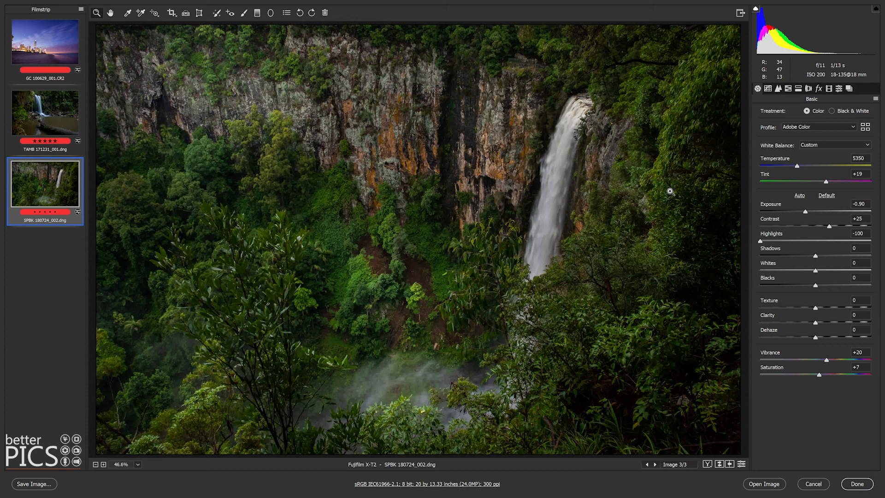
Compare the photo before and after editing, examining the highlight detail in the waterfall up close.
{"action": "left_click", "coordinate": [707, 465]}
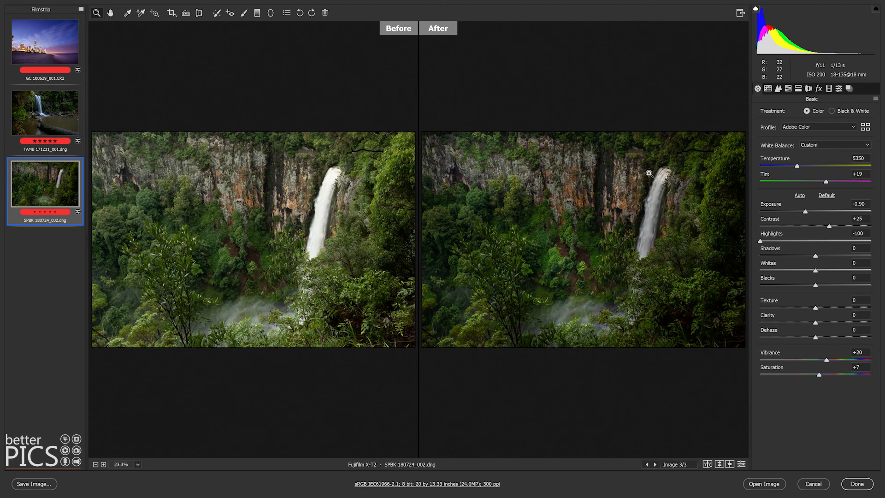
{"action": "left_click_drag", "start_coordinate": [656, 208], "coordinate": [709, 258]}
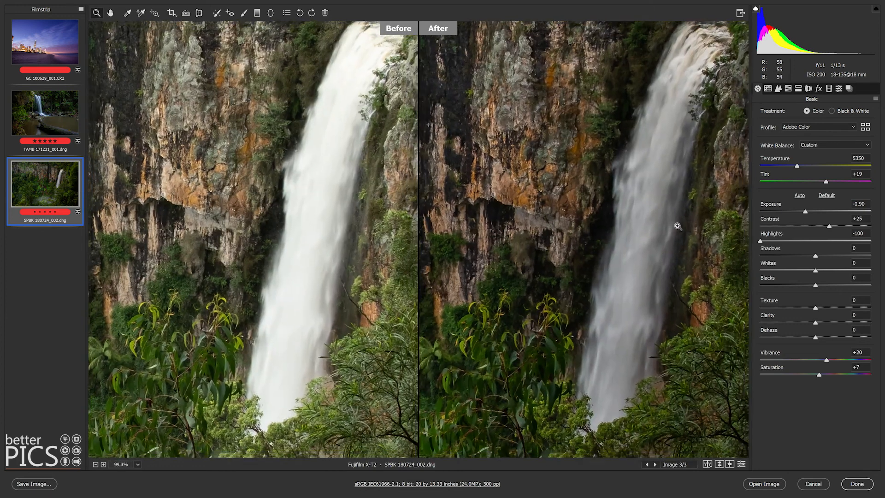
{"action": "left_click_drag", "start_coordinate": [677, 226], "coordinate": [673, 227]}
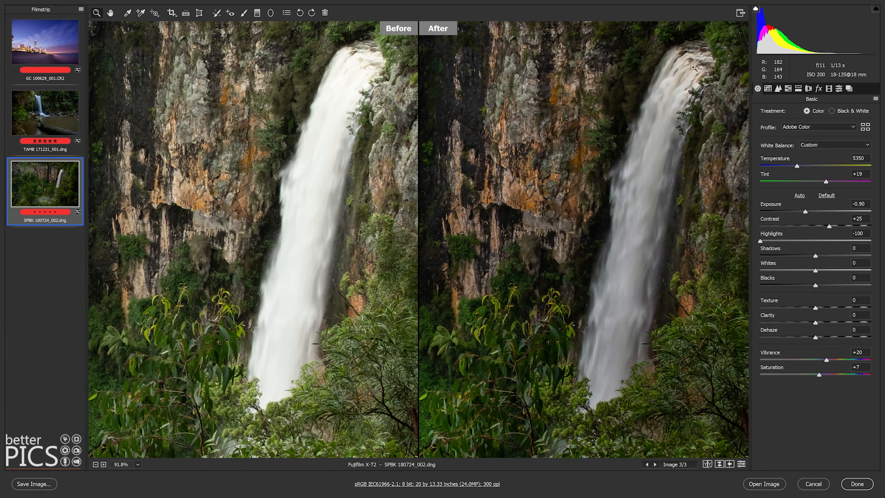
{"action": "left_click_drag", "start_coordinate": [596, 194], "coordinate": [550, 201]}
{"action": "left_click", "coordinate": [550, 200]}
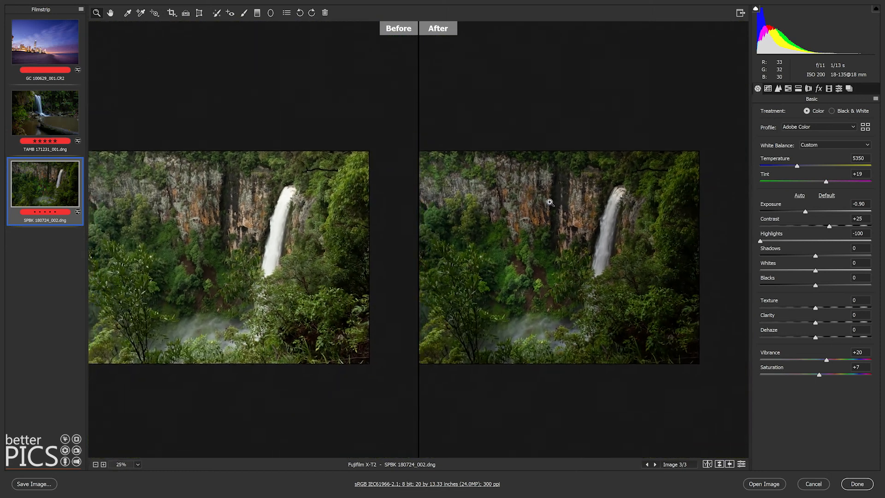